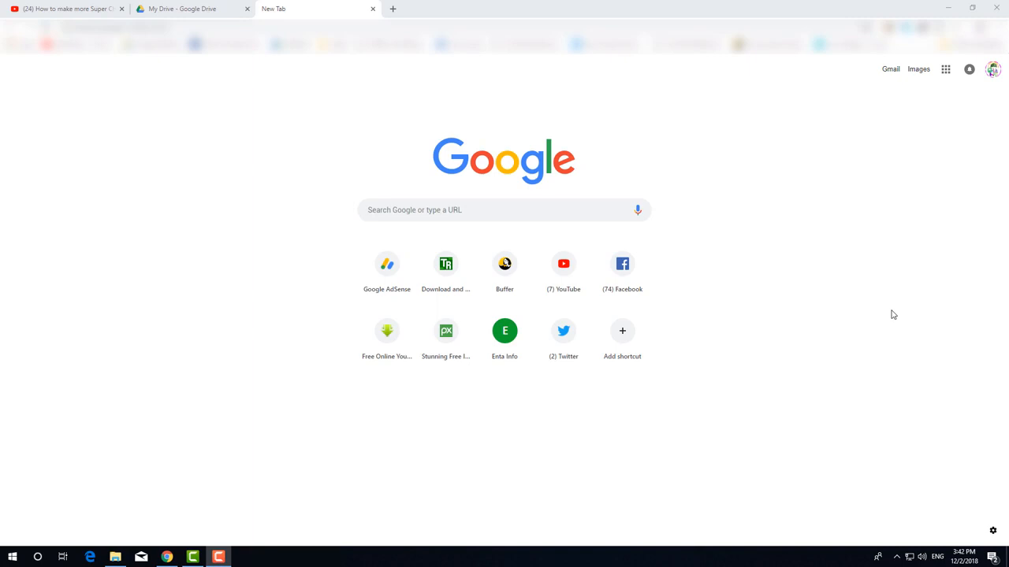
- Open Google Forms in the browser and create a new form from the Blank Quiz template
{"action": "left_click", "coordinate": [111, 30]}
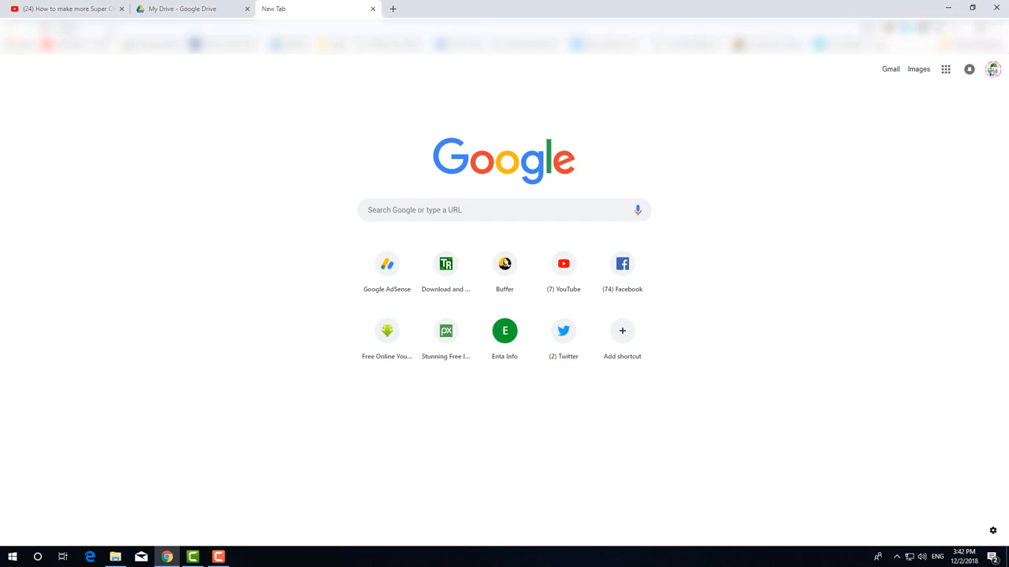
{"action": "type", "text": "fo"}
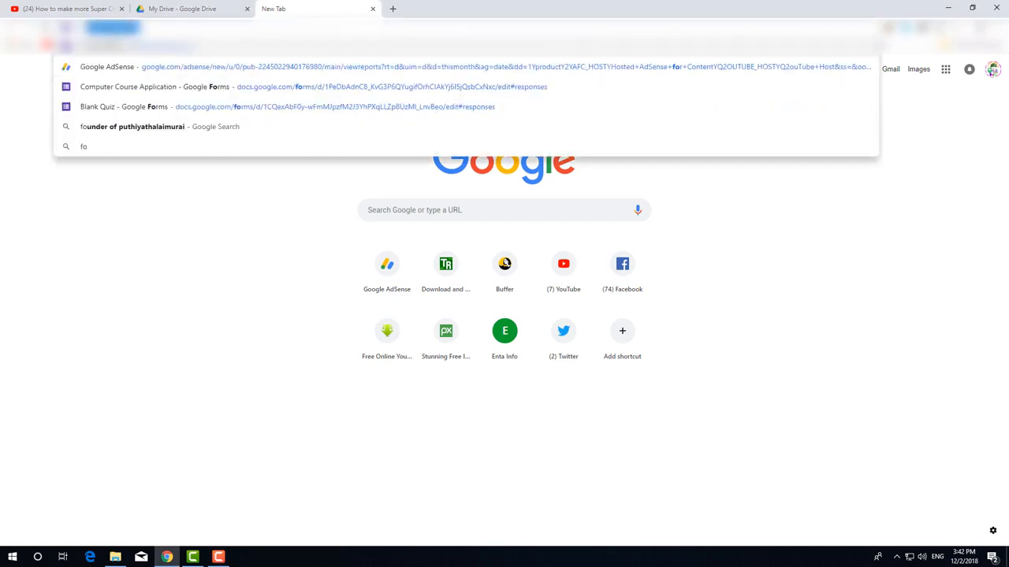
{"action": "key", "text": "Return"}
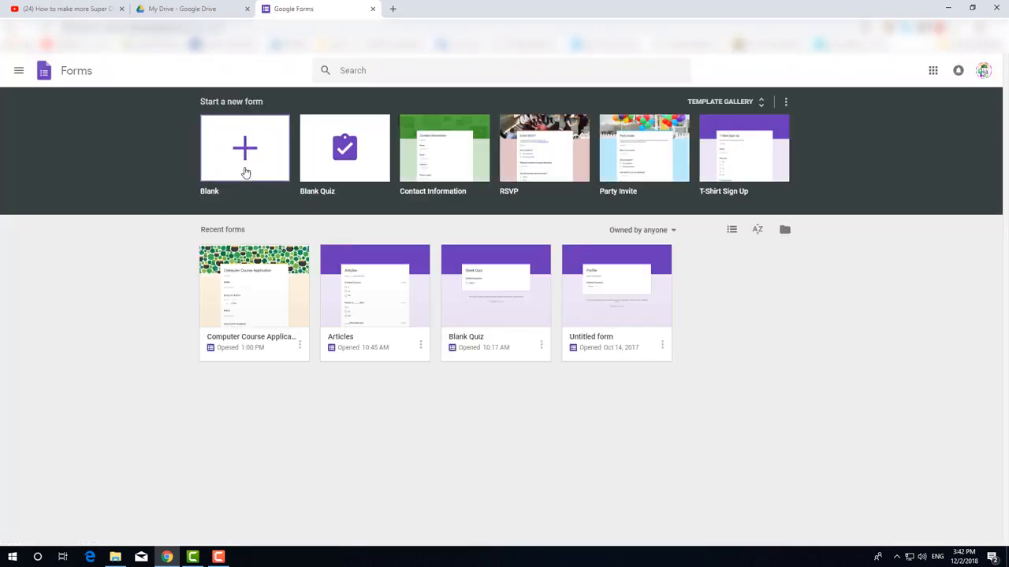
{"action": "left_click", "coordinate": [323, 159]}
- Set both the quiz title and the form's file name to "வரலாறு"
{"action": "left_click", "coordinate": [370, 180]}
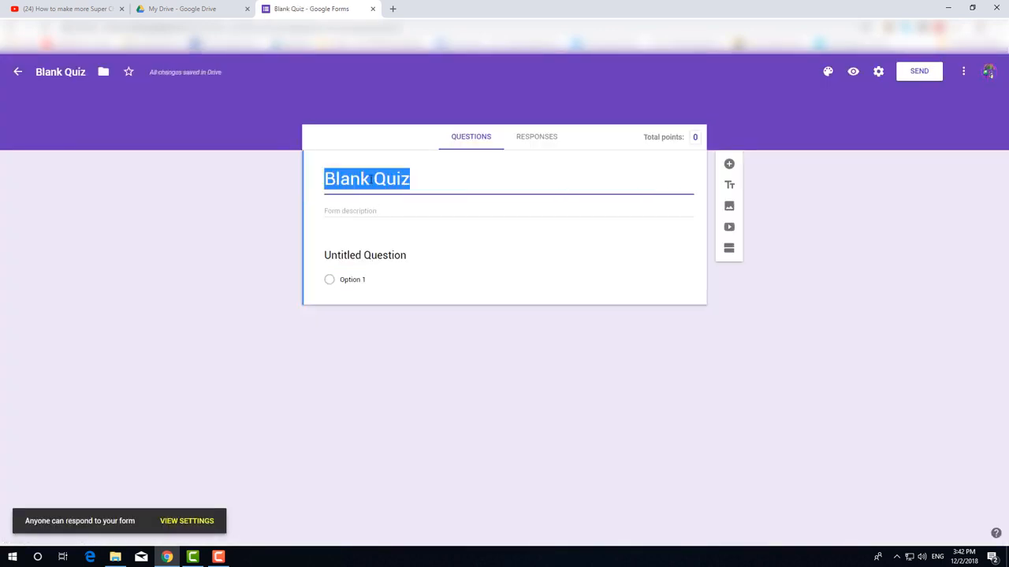
{"action": "type", "text": "வரலாறு"}
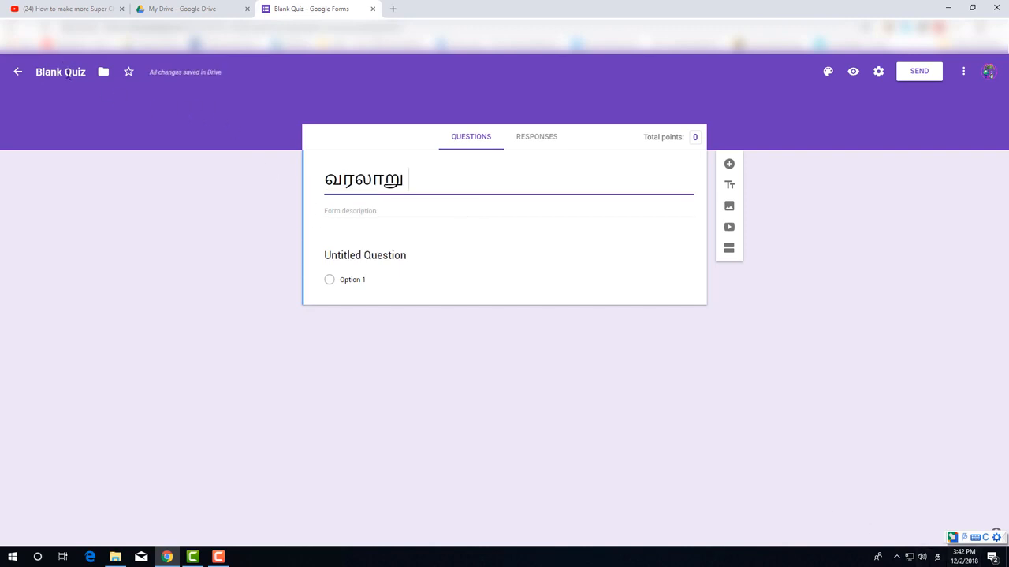
{"action": "left_click", "coordinate": [66, 72]}
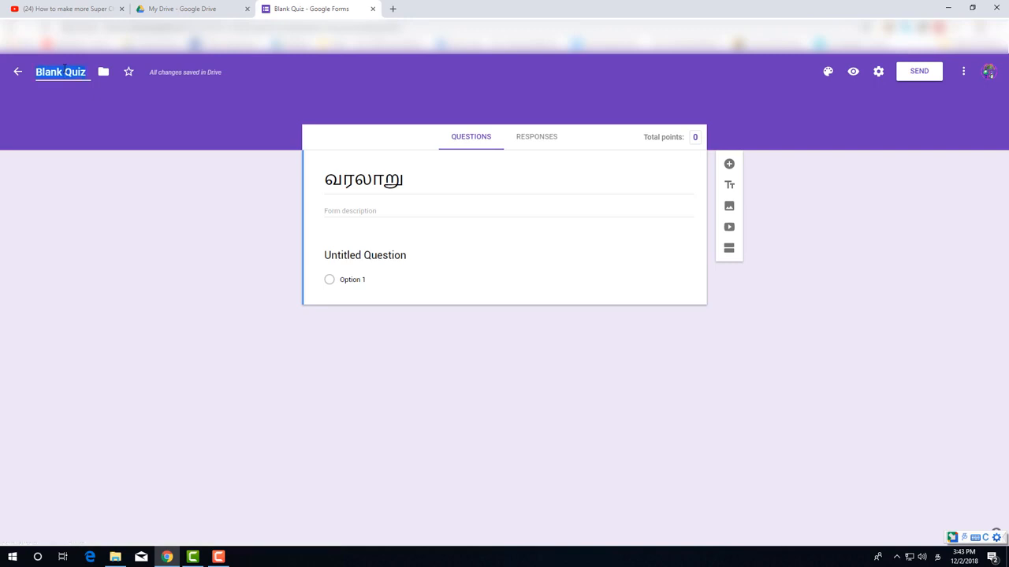
{"action": "type", "text": "vara"}
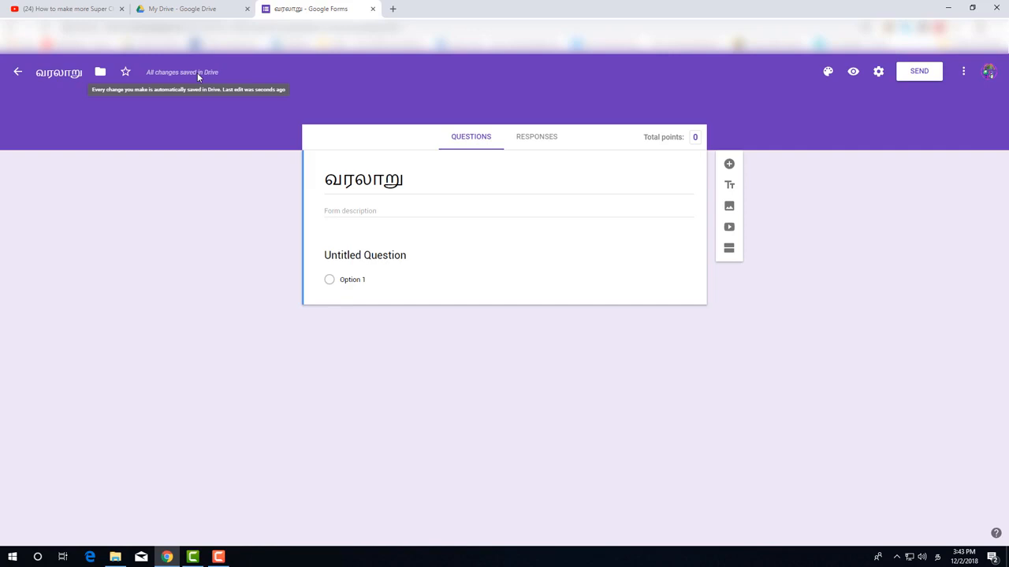
- Set the first question's text to "இந்தியா எப்போது சுதந்திரம் அடைந்தது" and open its first answer option for editing
{"action": "left_click", "coordinate": [350, 256]}
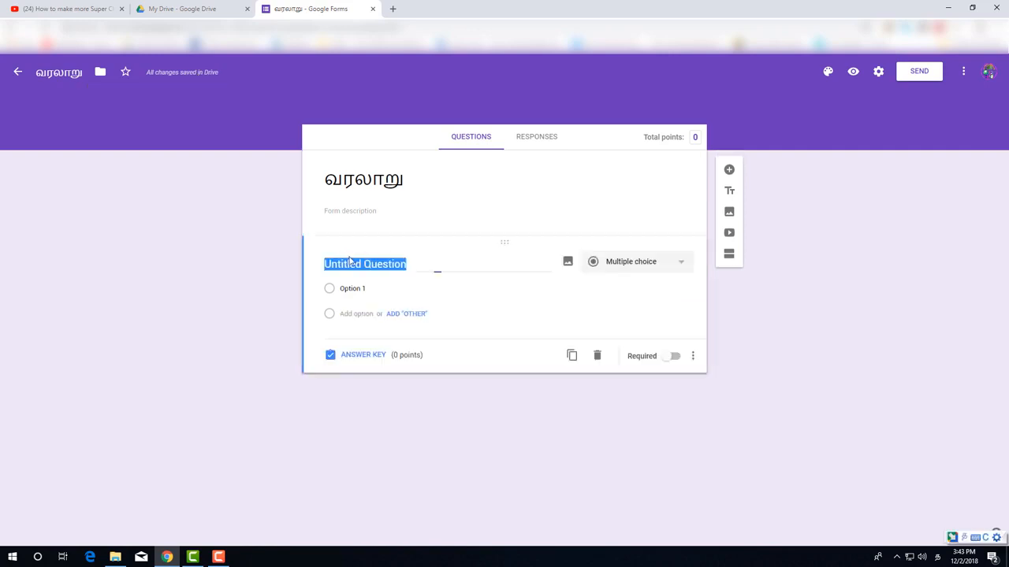
{"action": "type", "text": "i"}
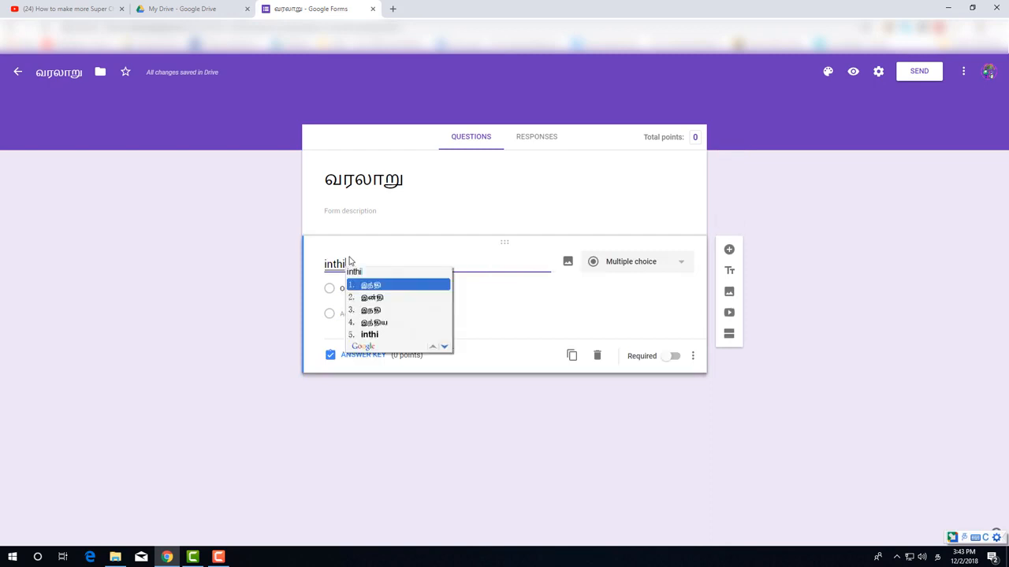
{"action": "type", "text": "ndia eppothu suthanthiram adainthathu"}
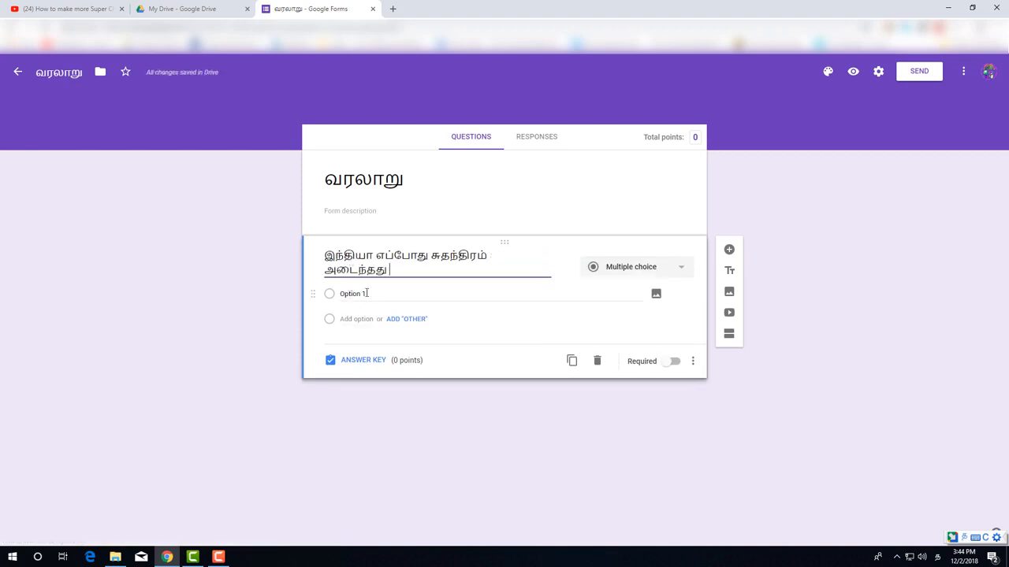
{"action": "left_click", "coordinate": [364, 294]}
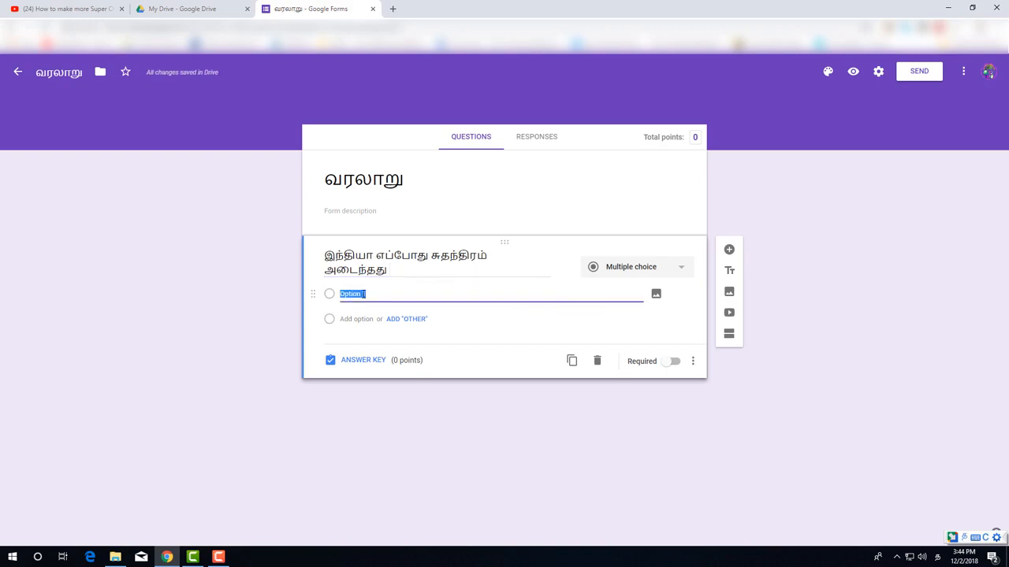
{"action": "type", "text": "aakas"}
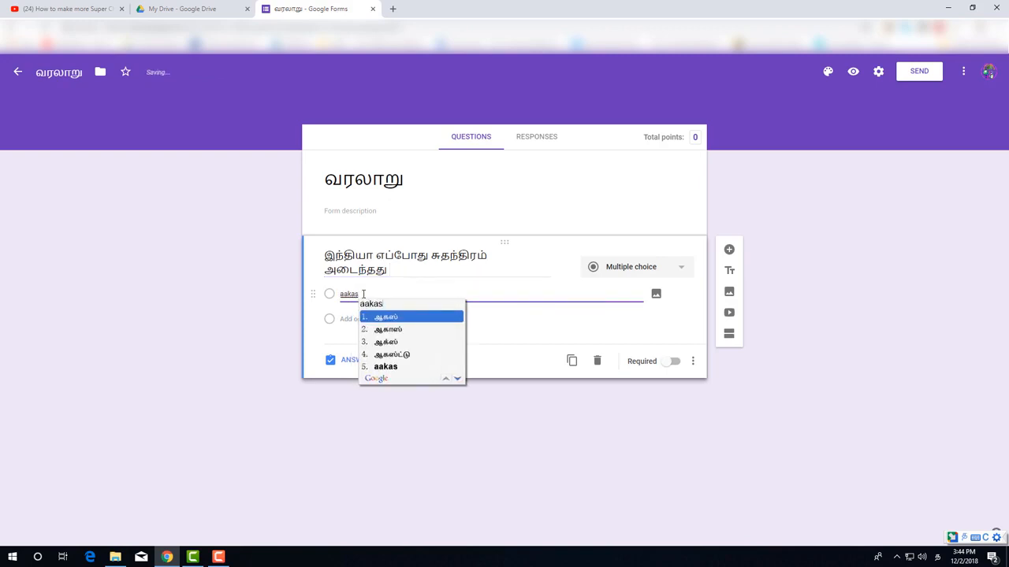
{"action": "key", "text": "BackSpace"}
{"action": "key", "text": "BackSpace"}
{"action": "key", "text": "BackSpace"}
{"action": "key", "text": "BackSpace"}
{"action": "key", "text": "BackSpace"}
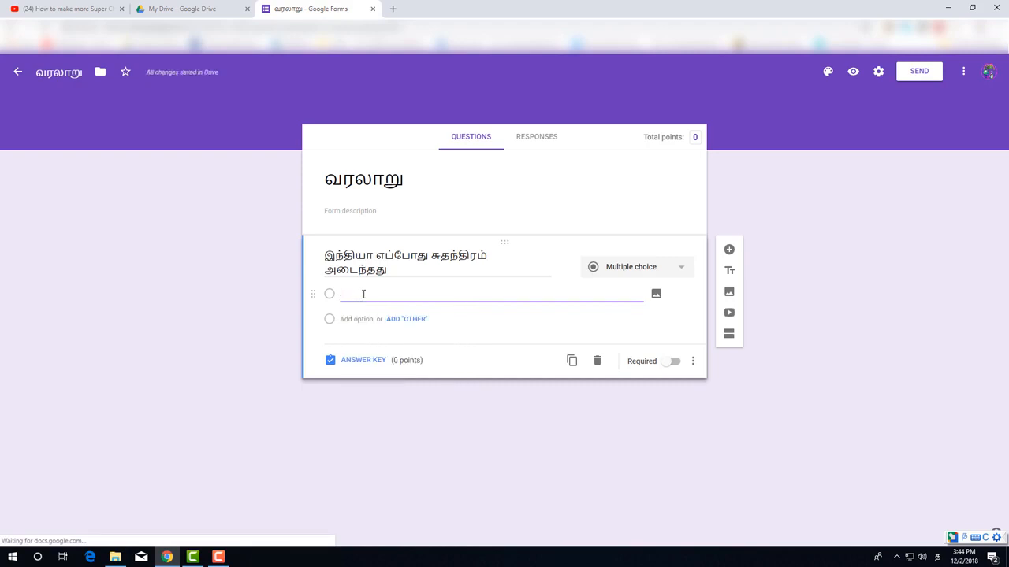
- Enter "டிசம்பர் 10" and "டிசம்பர் 26" as the first two answer options of the question
{"action": "type", "text": "decem"}
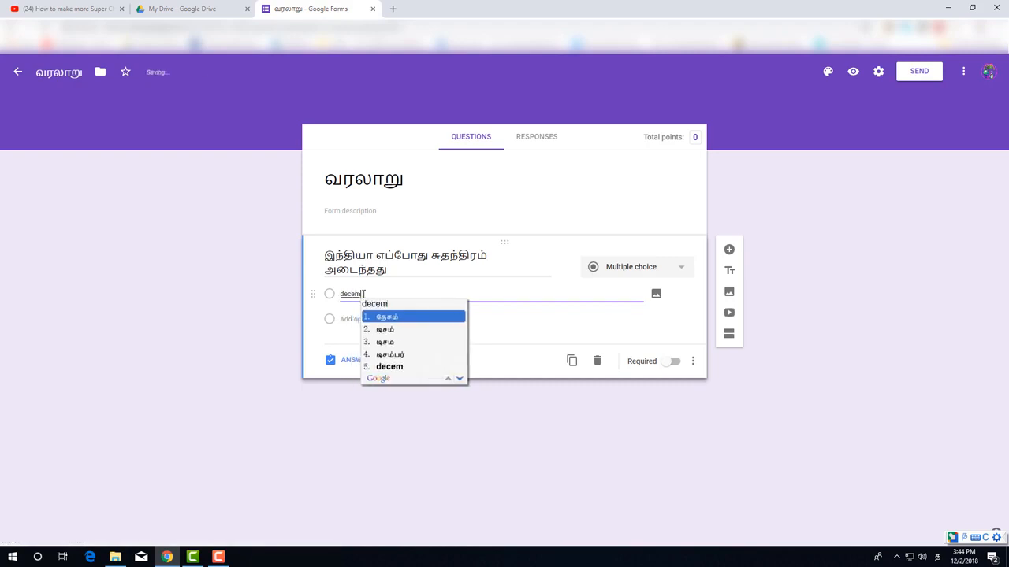
{"action": "type", "text": "ber"}
{"action": "key", "text": "space"}
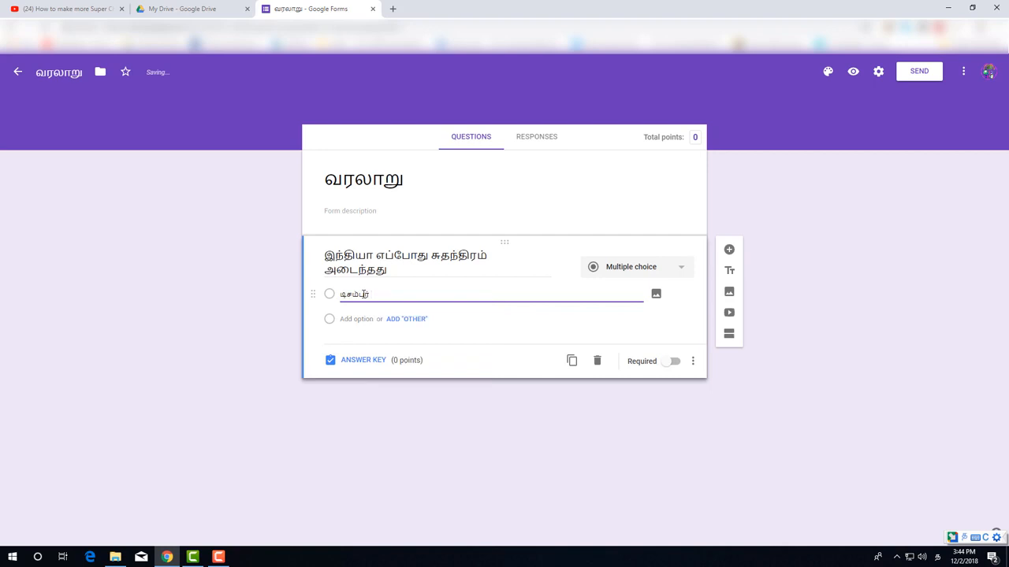
{"action": "type", "text": "10"}
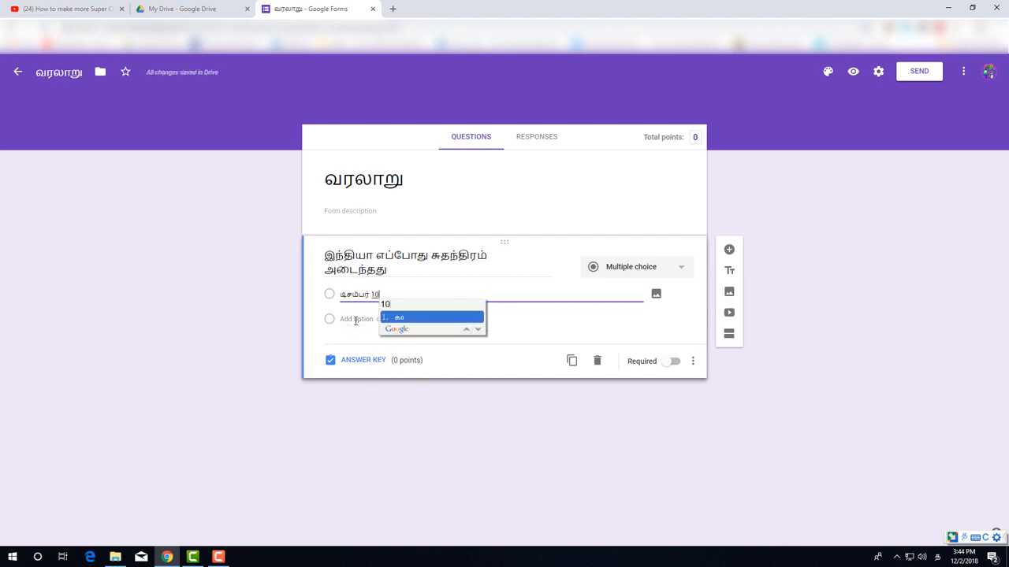
{"action": "left_click", "coordinate": [355, 321]}
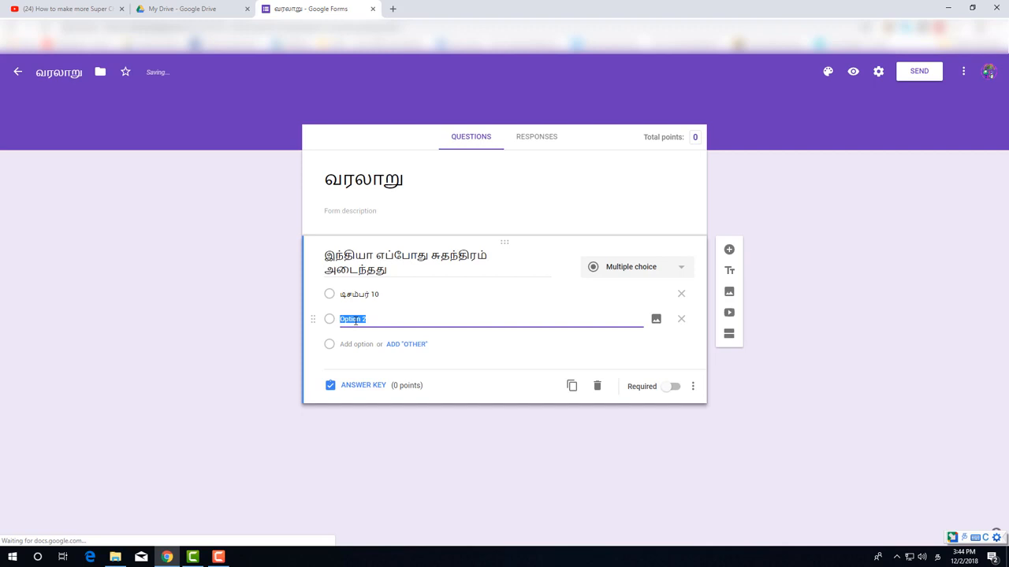
{"action": "type", "text": "டிசம்பர் 26"}
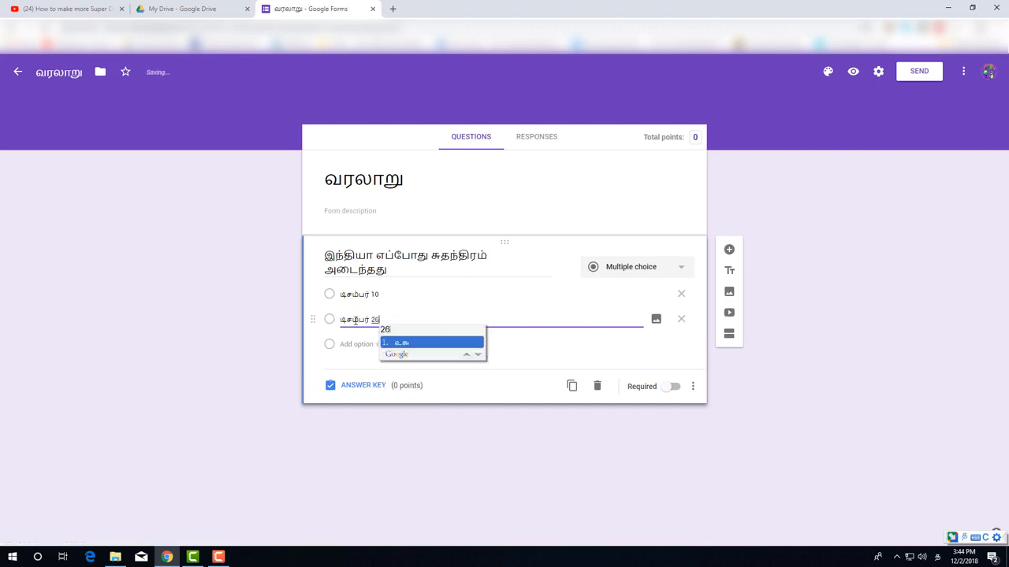
- Add "ஆகஸ்ட்டு 15" and "ஜனவரி 26" as the third and fourth answer options
{"action": "left_click", "coordinate": [355, 345]}
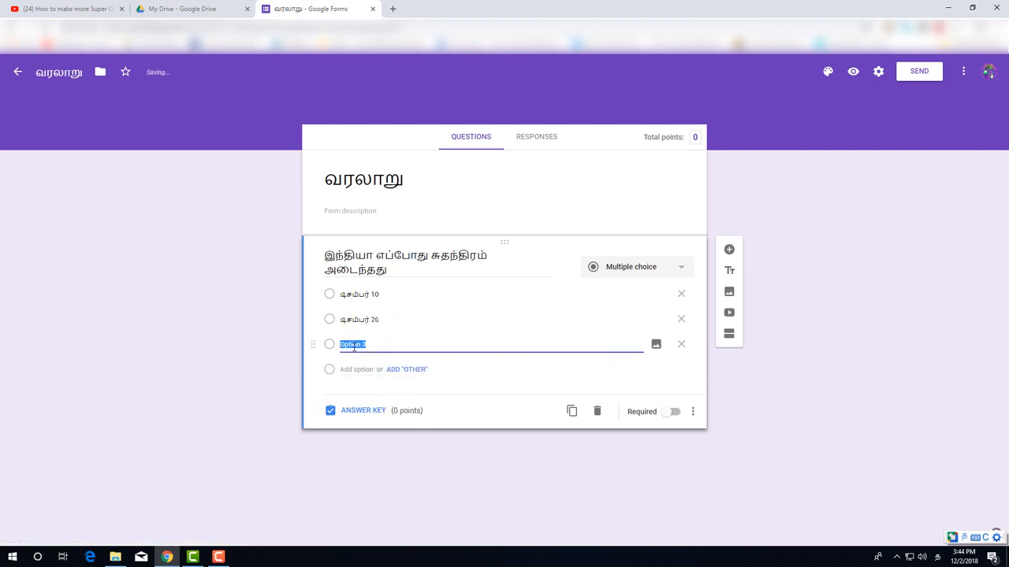
{"action": "type", "text": "a"}
{"action": "type", "text": "ஆகஸ்ட்டு"}
{"action": "type", "text": " 15"}
{"action": "left_click", "coordinate": [356, 369]}
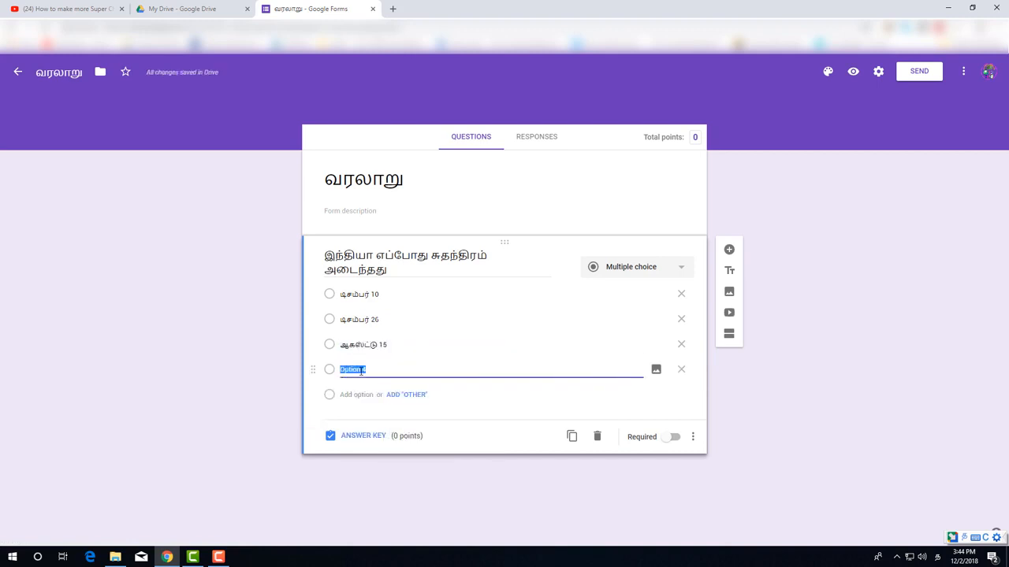
{"action": "type", "text": "january"}
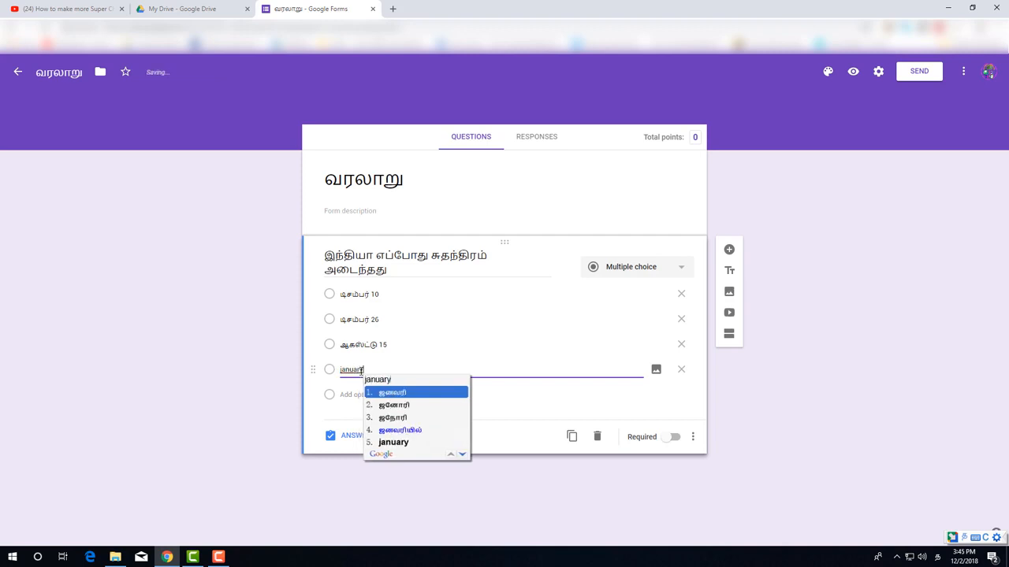
{"action": "key", "text": "Return"}
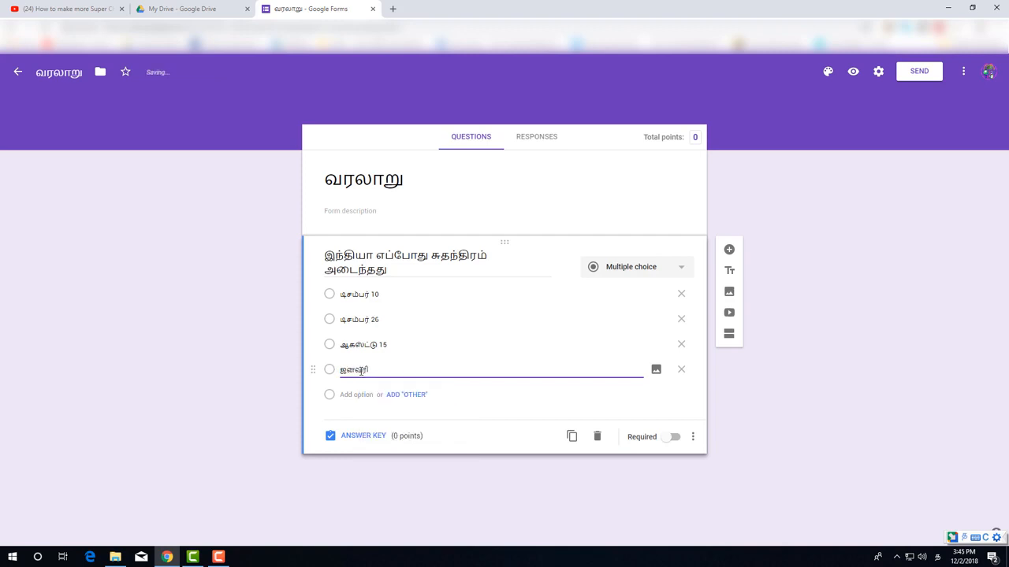
{"action": "type", "text": "26"}
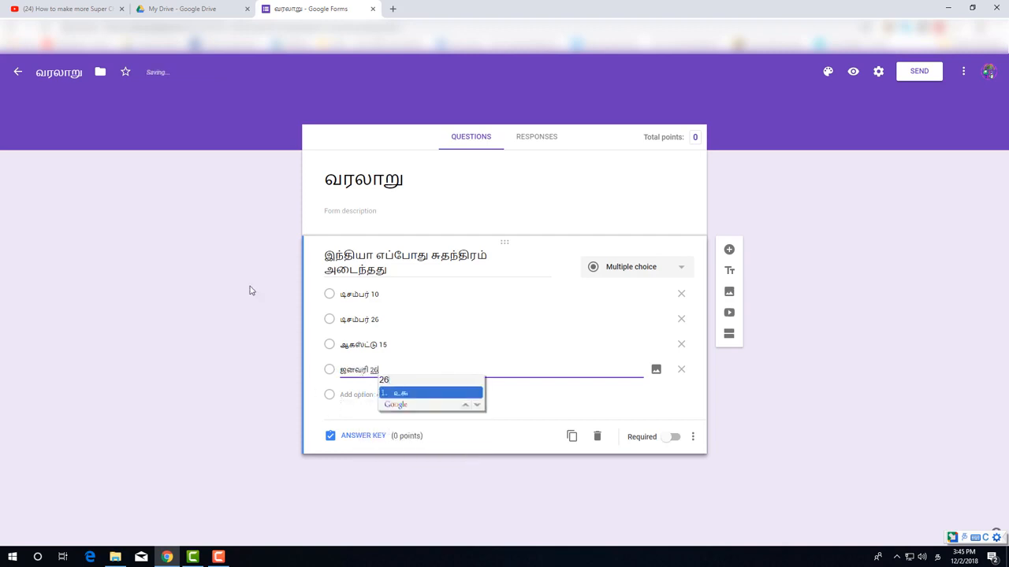
{"action": "left_click", "coordinate": [251, 290]}
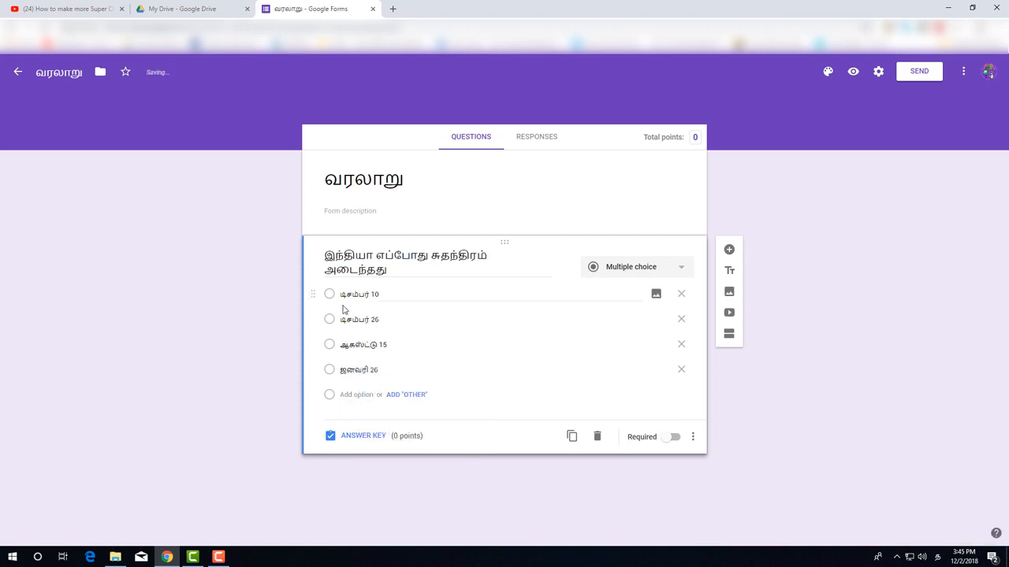
- In the question's answer key, mark "ஆகஸ்ட்டு 15" as the correct answer and assign 2 points
{"action": "left_click", "coordinate": [357, 439]}
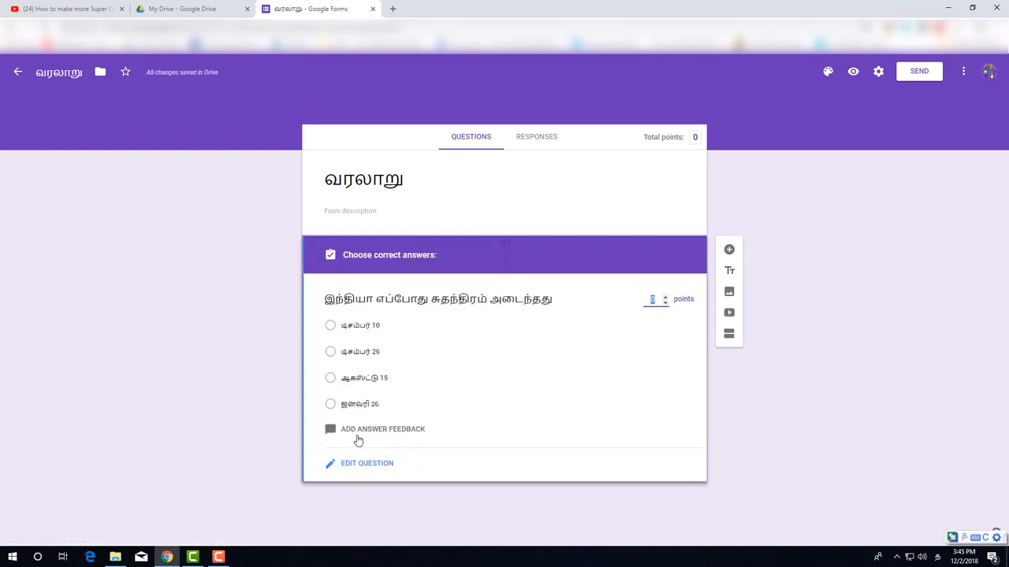
{"action": "left_click", "coordinate": [331, 379]}
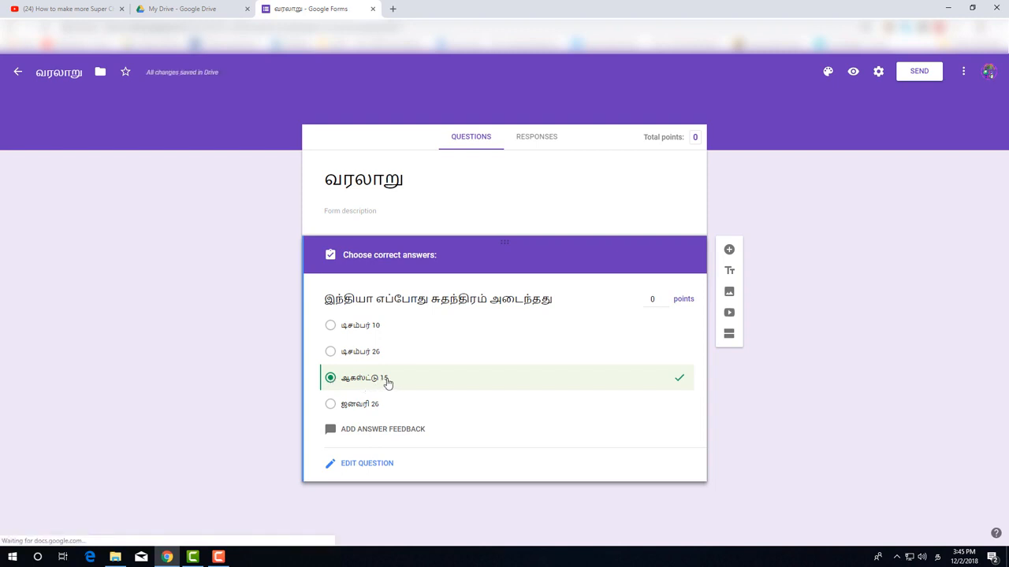
{"action": "left_click", "coordinate": [666, 299]}
{"action": "left_click", "coordinate": [666, 299]}
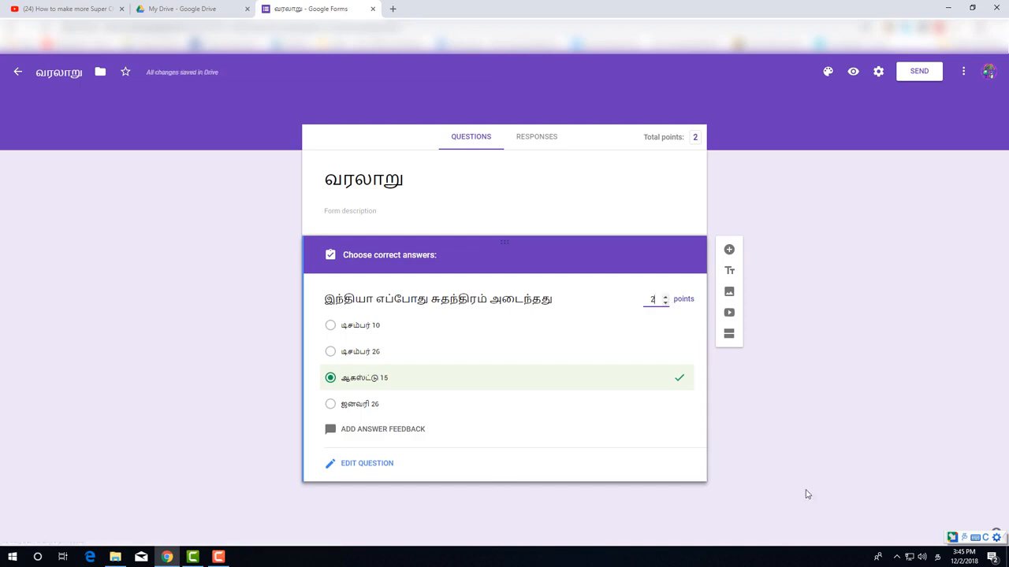
- Add a second question with the text "இந்திய தேசிய கீதத்தை எழுதியவர்" and make it a Multiple choice question
{"action": "left_click", "coordinate": [730, 251]}
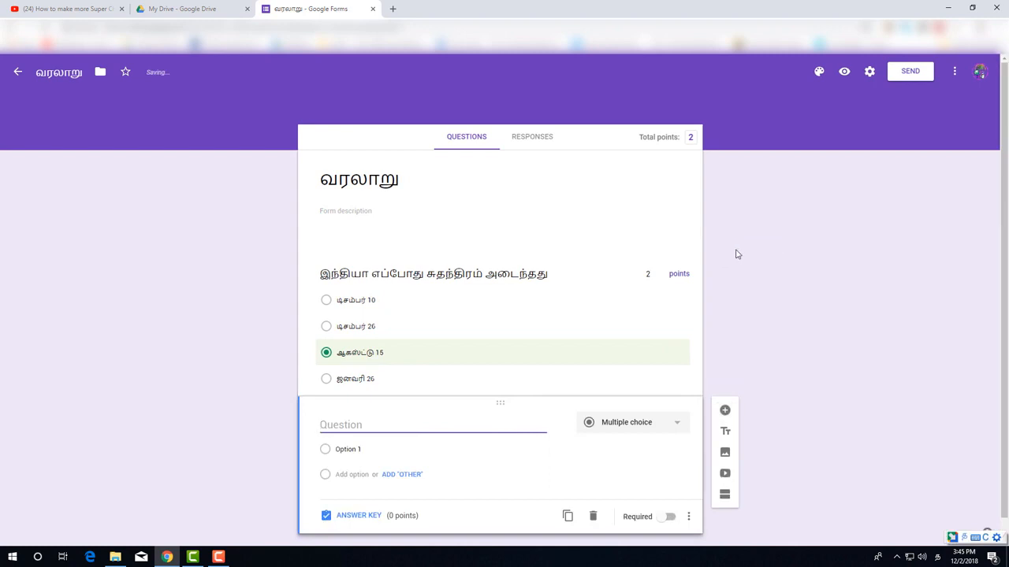
{"action": "type", "text": "இந்திய தேசிய "}
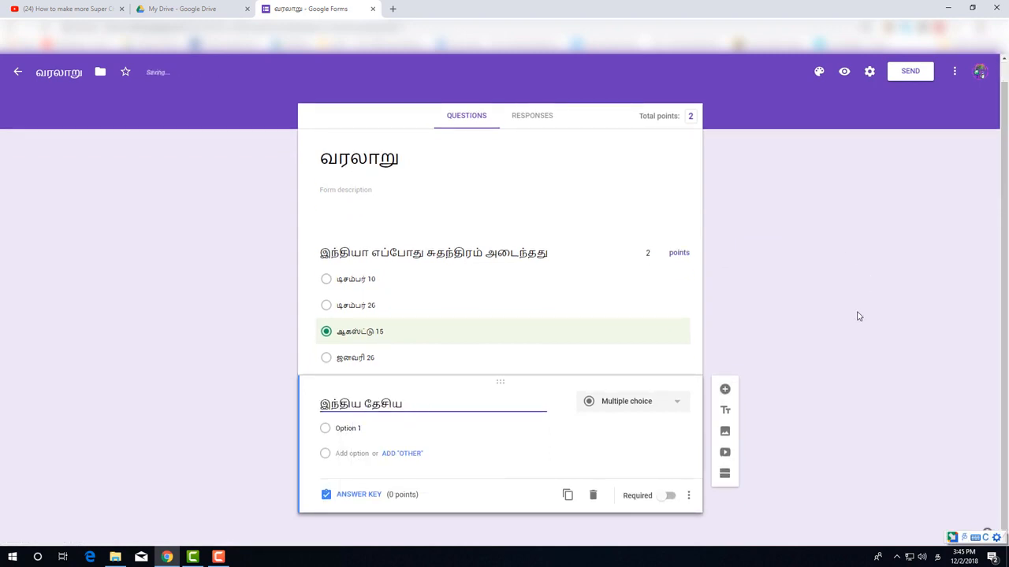
{"action": "type", "text": "geethathai"}
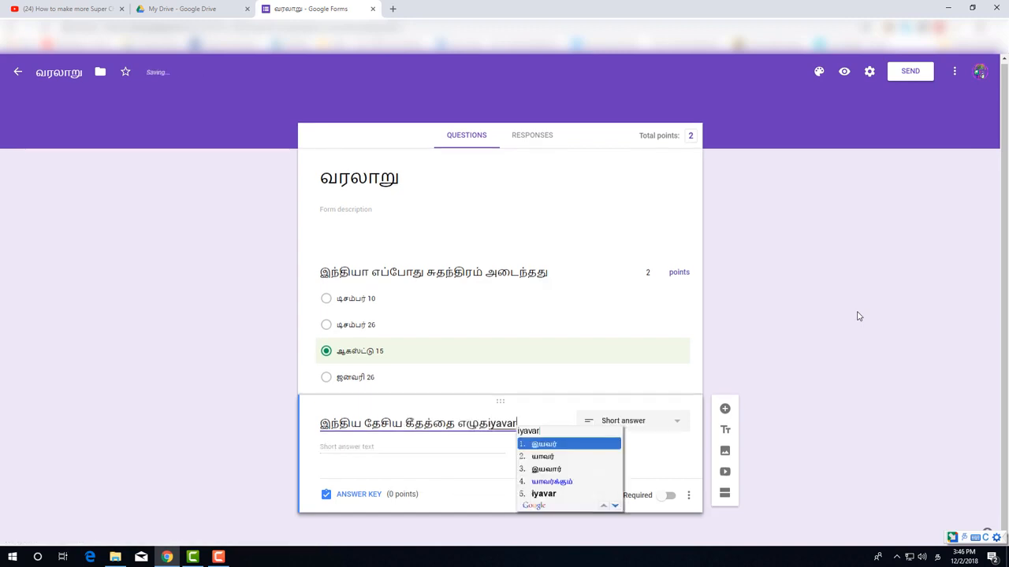
{"action": "key", "text": "BackSpace"}
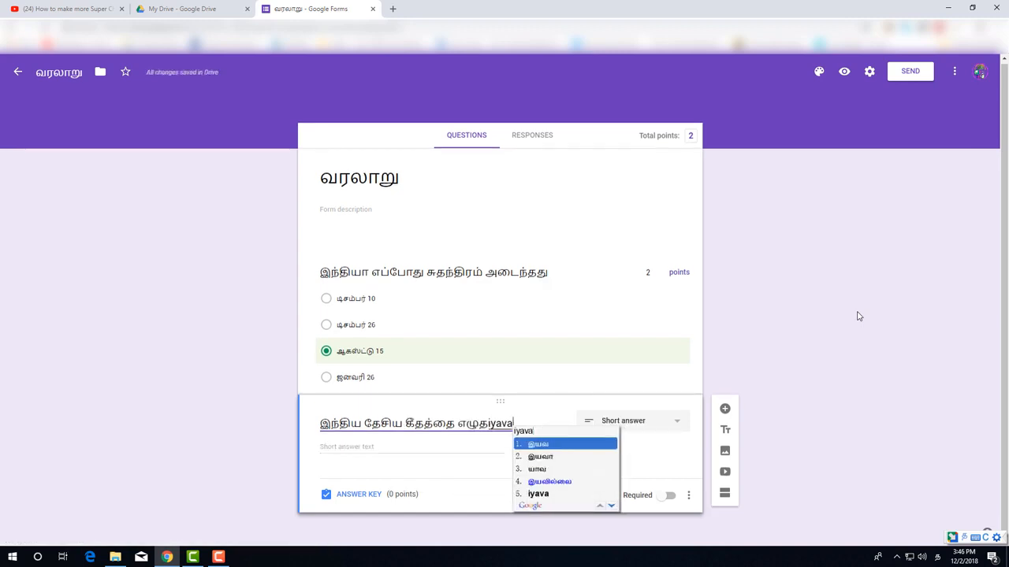
{"action": "key", "text": "BackSpace"}
{"action": "key", "text": "BackSpace"}
{"action": "key", "text": "BackSpace"}
{"action": "key", "text": "BackSpace"}
{"action": "key", "text": "BackSpace"}
{"action": "key", "text": "BackSpace"}
{"action": "key", "text": "BackSpace"}
{"action": "key", "text": "BackSpace"}
{"action": "key", "text": "BackSpace"}
{"action": "type", "text": "e"}
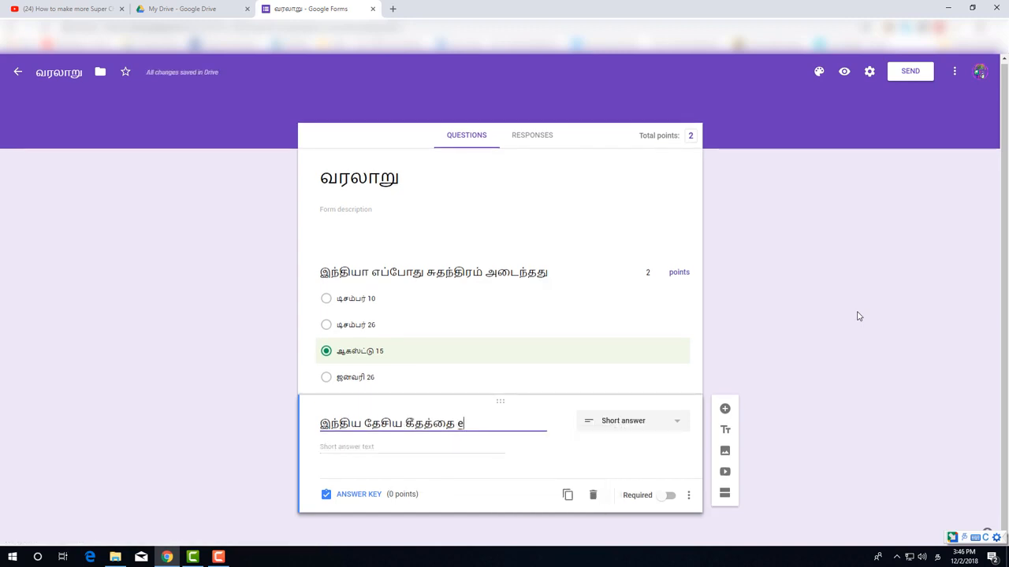
{"action": "type", "text": "zhuthiyavar"}
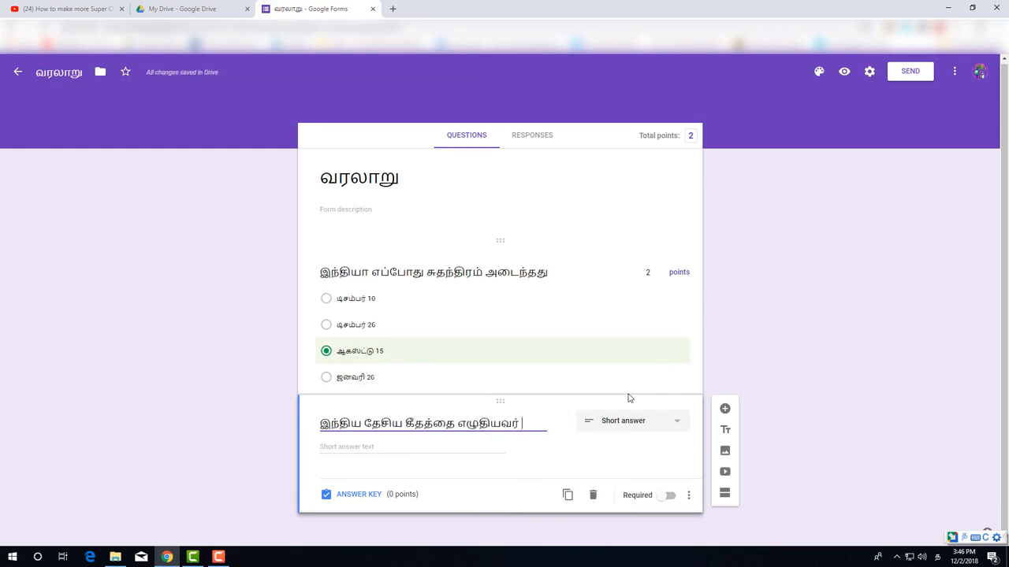
{"action": "left_click", "coordinate": [630, 422]}
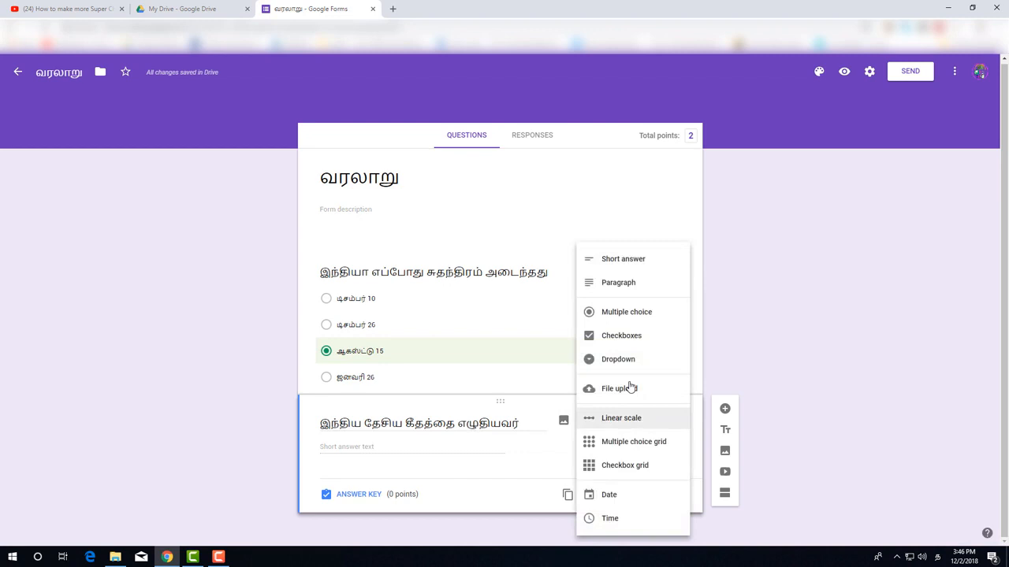
{"action": "left_click", "coordinate": [621, 313]}
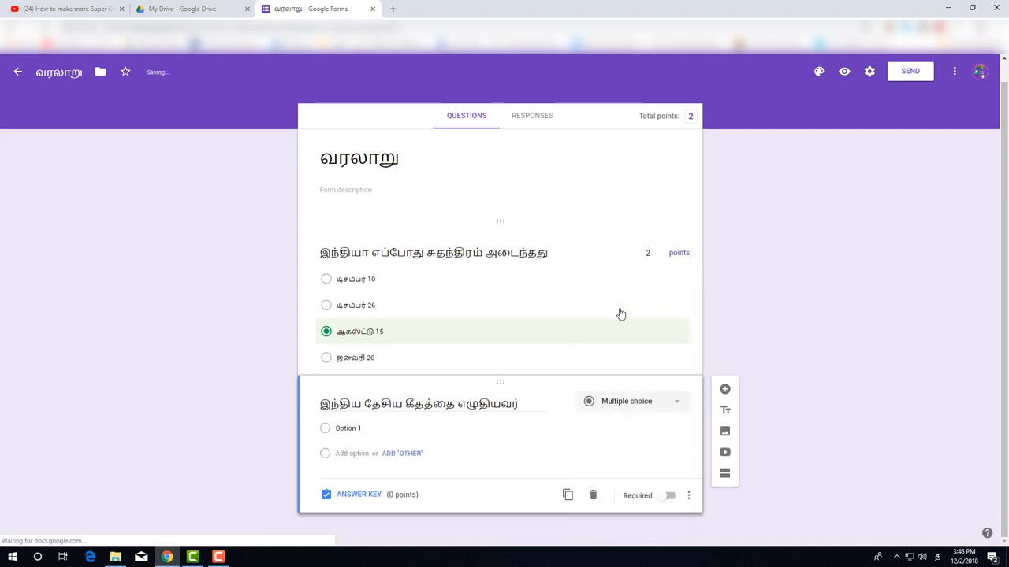
- Enter "நேரு" and "ரவீந்திரநாத் தாகூர்" as the first two answer options of the national anthem question
{"action": "left_click", "coordinate": [355, 430]}
{"action": "type", "text": "meru"}
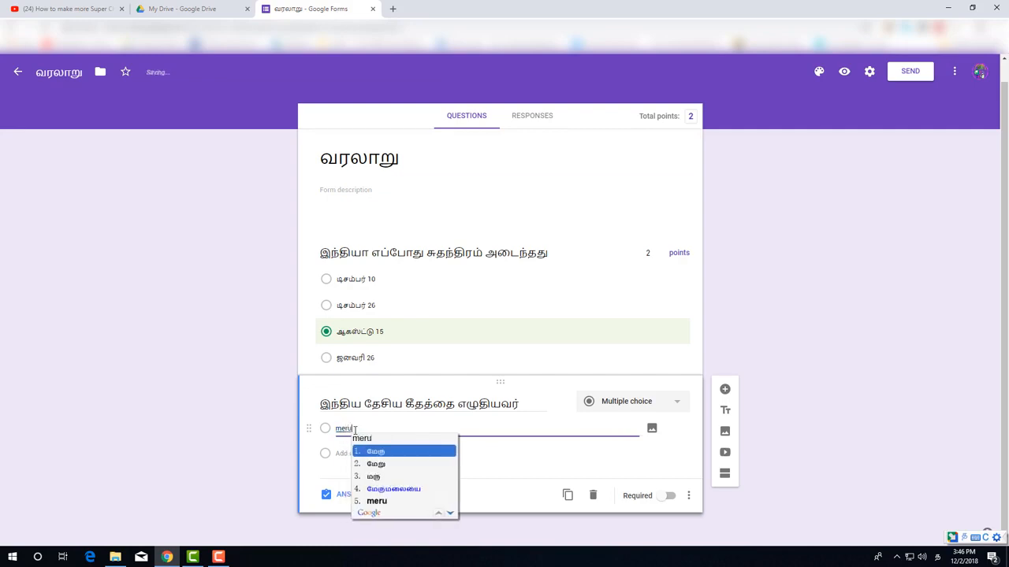
{"action": "key", "text": "Return"}
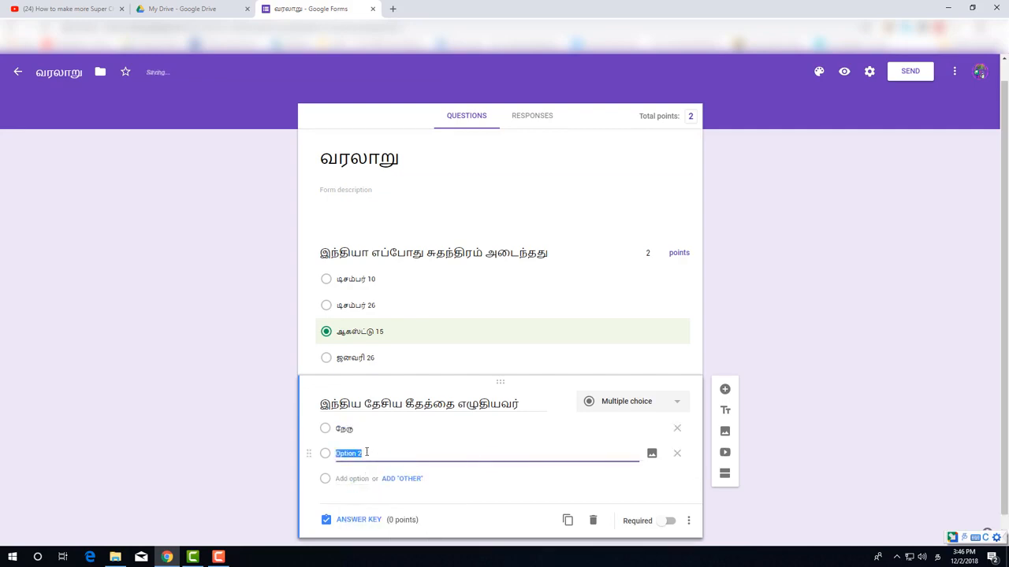
{"action": "type", "text": "ra"}
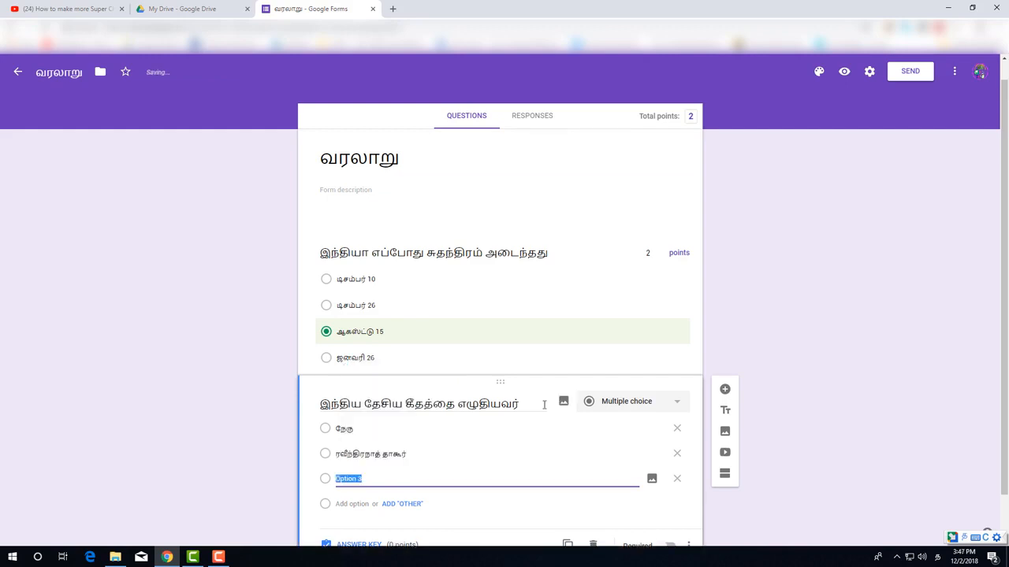
- Add "காந்திஜி" and "பாரதியார்" as the third and fourth answer options of the national anthem question
{"action": "type", "text": "gandhiji"}
{"action": "scroll", "coordinate": [383, 457], "scroll_direction": "down", "scroll_amount": 1}
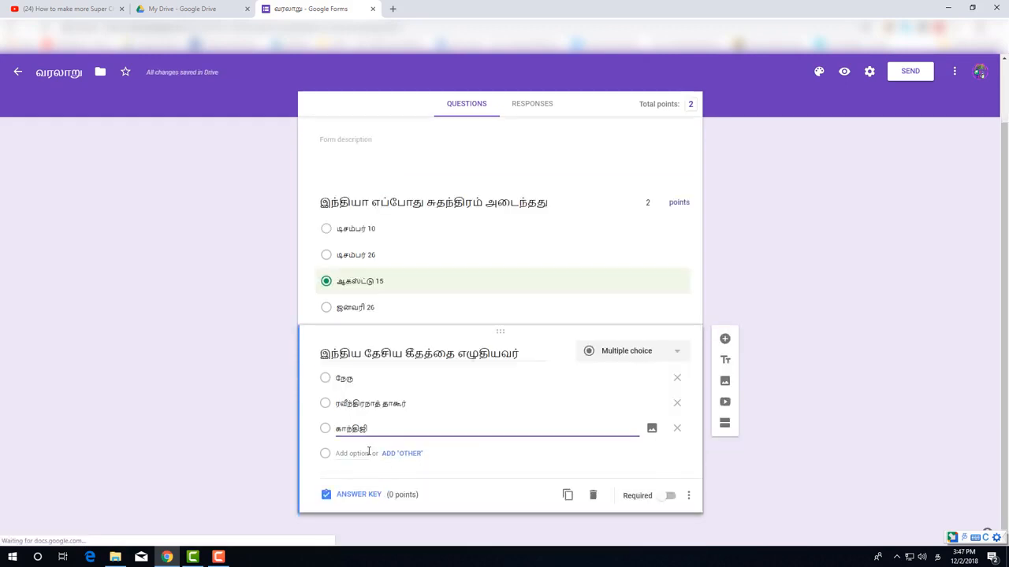
{"action": "left_click", "coordinate": [368, 454]}
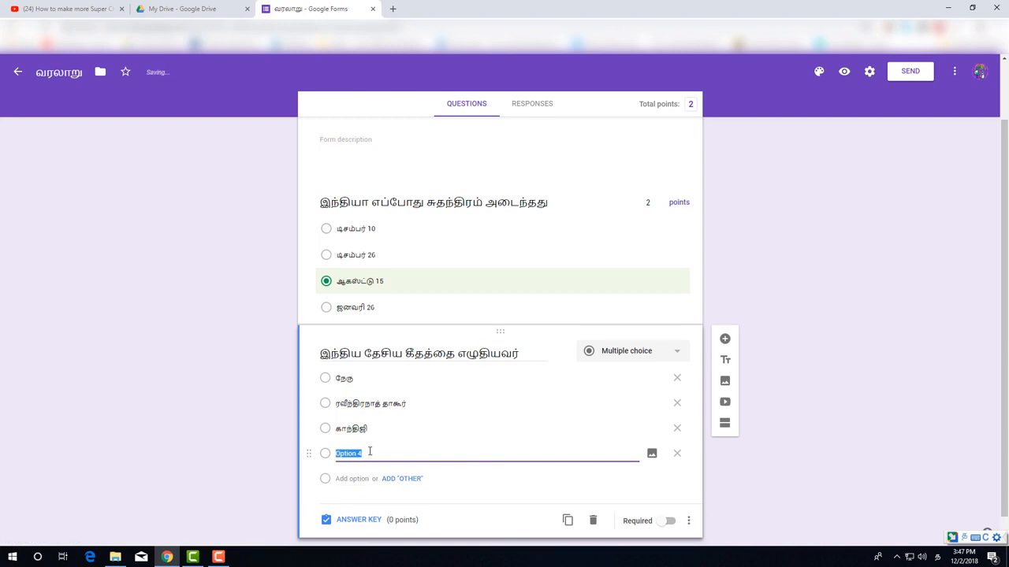
{"action": "type", "text": "bharathiyar"}
{"action": "left_click", "coordinate": [219, 446]}
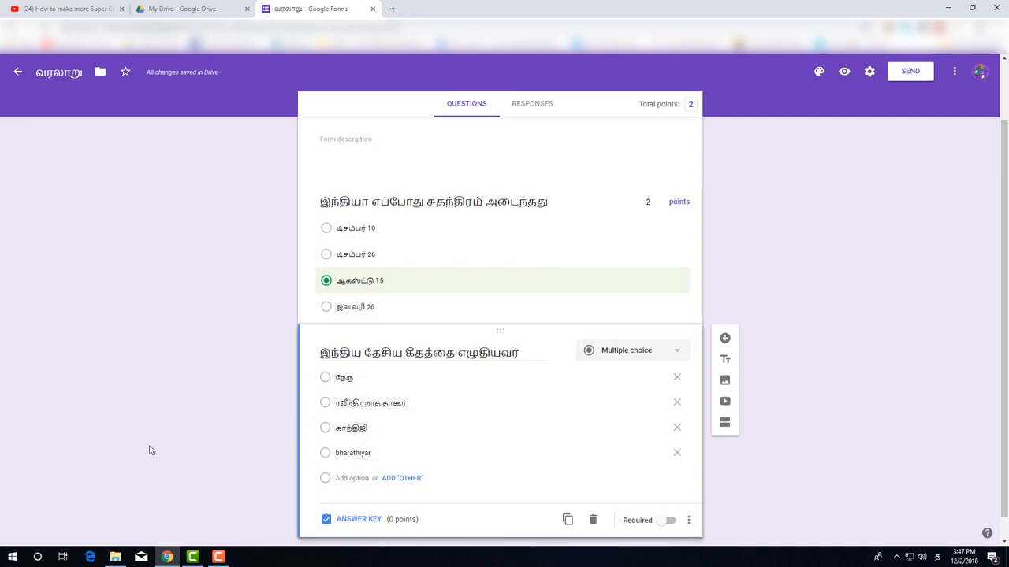
- In the second question's answer key, mark "ரவீந்திரநாத் தாகூர்" as the correct answer and assign 2 points
{"action": "scroll", "coordinate": [151, 449], "scroll_direction": "down", "scroll_amount": 1}
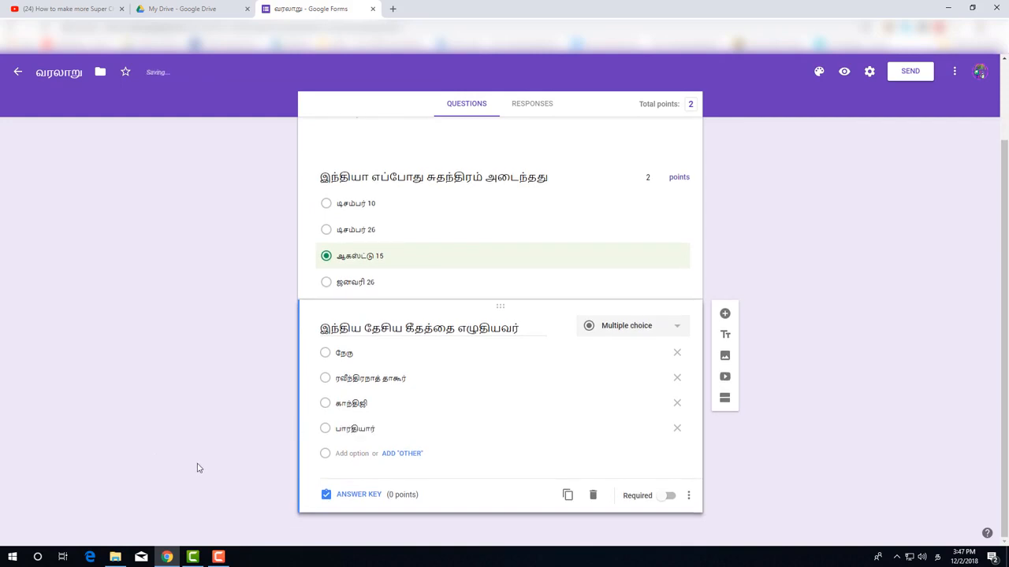
{"action": "left_click", "coordinate": [349, 496]}
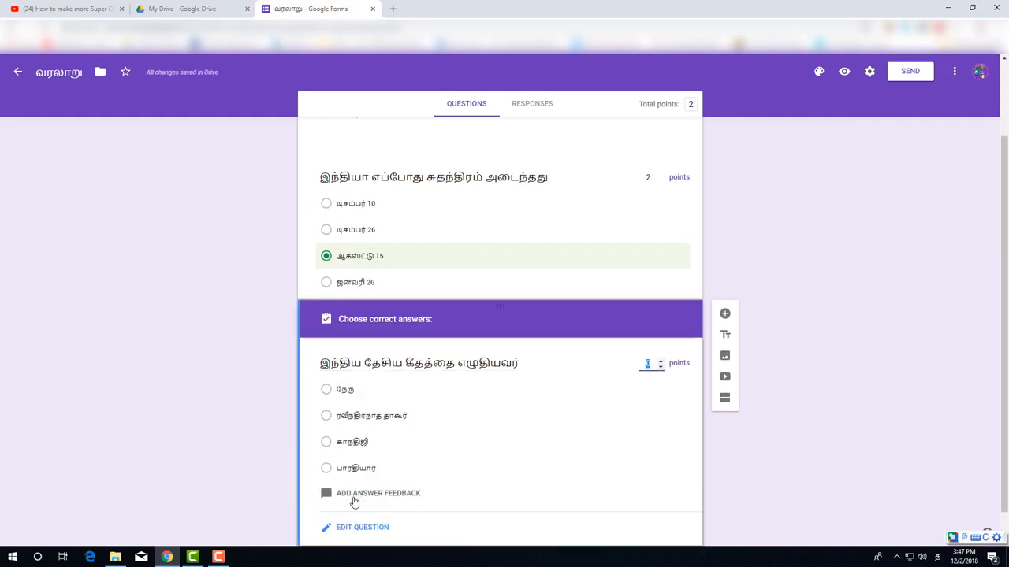
{"action": "left_click", "coordinate": [327, 417]}
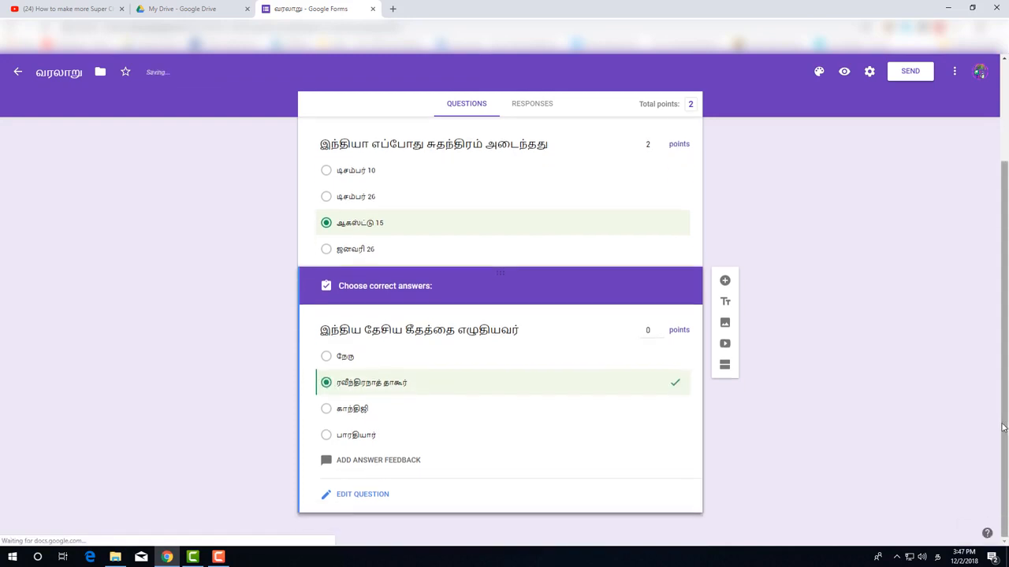
{"action": "double_click", "coordinate": [661, 329]}
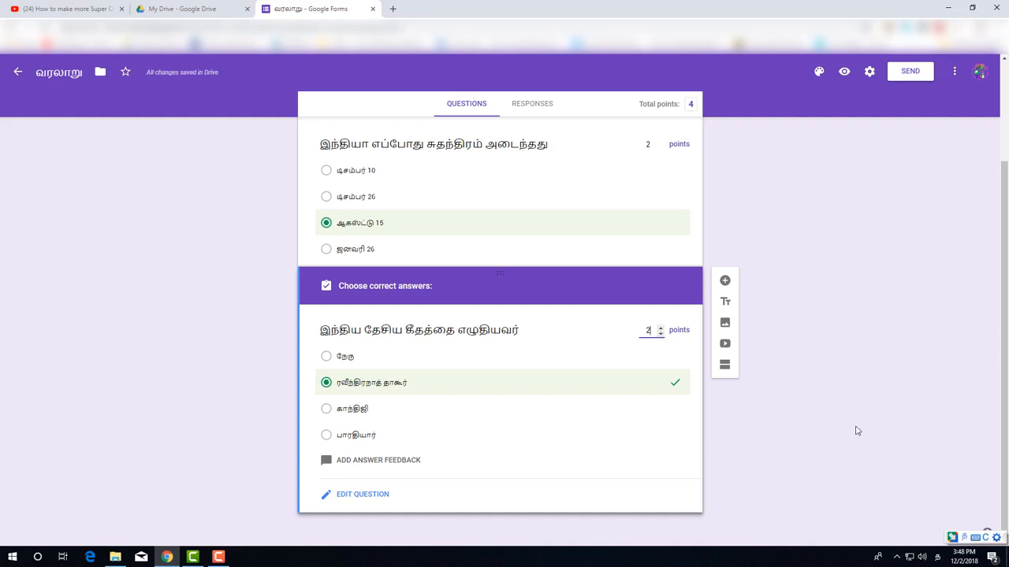
- Add a third question "இந்தியாவின் விடிவெள்ளி" with the options "ராஜாராம் மோகன் ராய்", "கோபால கிருஷ்ண கோகலே", "சர்தார் வல்லபை படேல்" and "காந்திஜி"
{"action": "left_click", "coordinate": [725, 281]}
{"action": "type", "text": "இந்தியாவின் விடிவெள்ளி"}
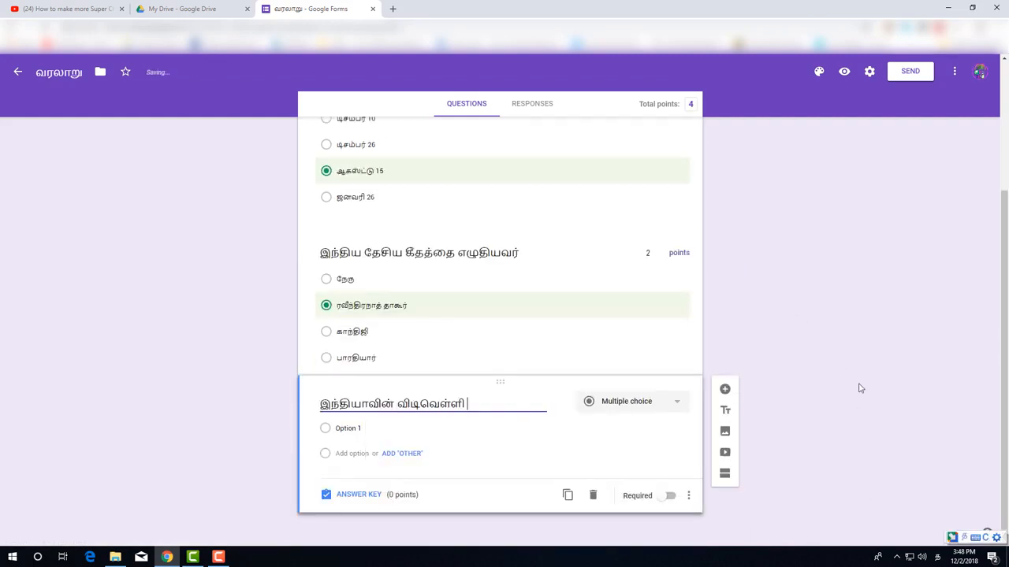
{"action": "left_click", "coordinate": [354, 429]}
{"action": "type", "text": "ராஜாராம் மோகன் ராய்"}
{"action": "key", "text": "Return"}
{"action": "type", "text": "gopa"}
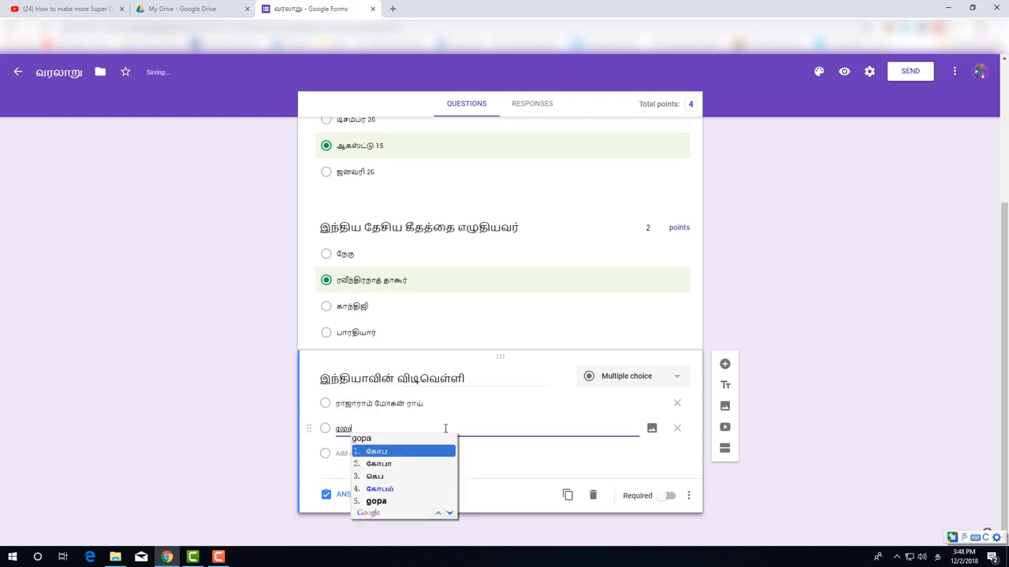
{"action": "left_click", "coordinate": [353, 455]}
{"action": "type", "text": "sar"}
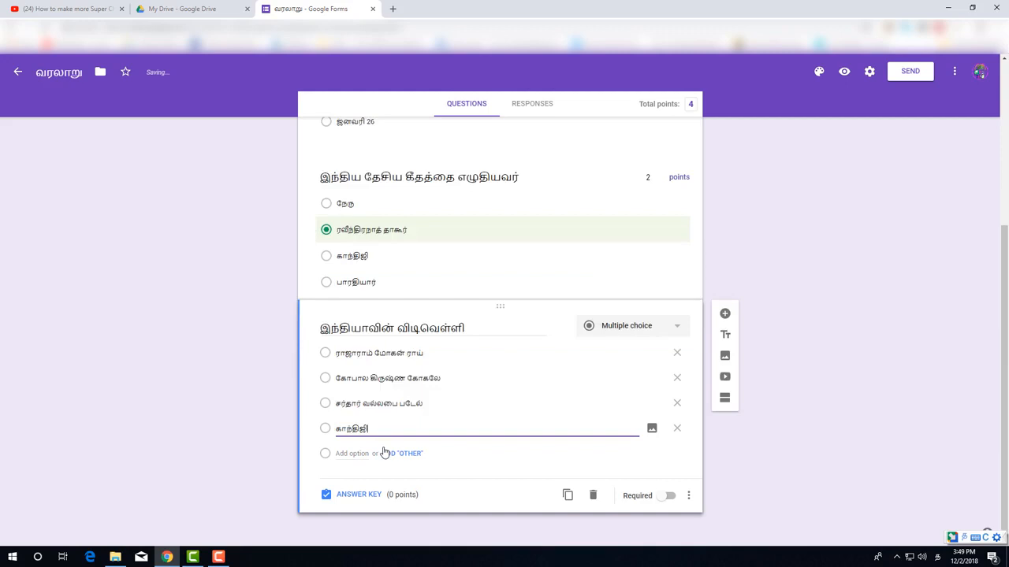
- In the third question's answer key, mark "ராஜாராம் மோகன் ராய்" as the correct answer and assign 2 points
{"action": "left_click", "coordinate": [347, 495]}
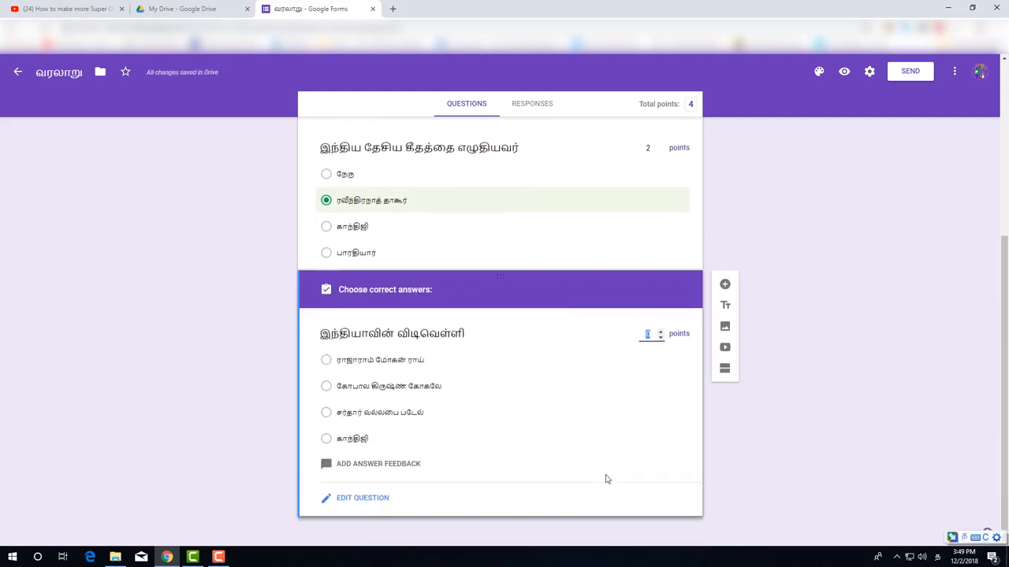
{"action": "left_click", "coordinate": [326, 357]}
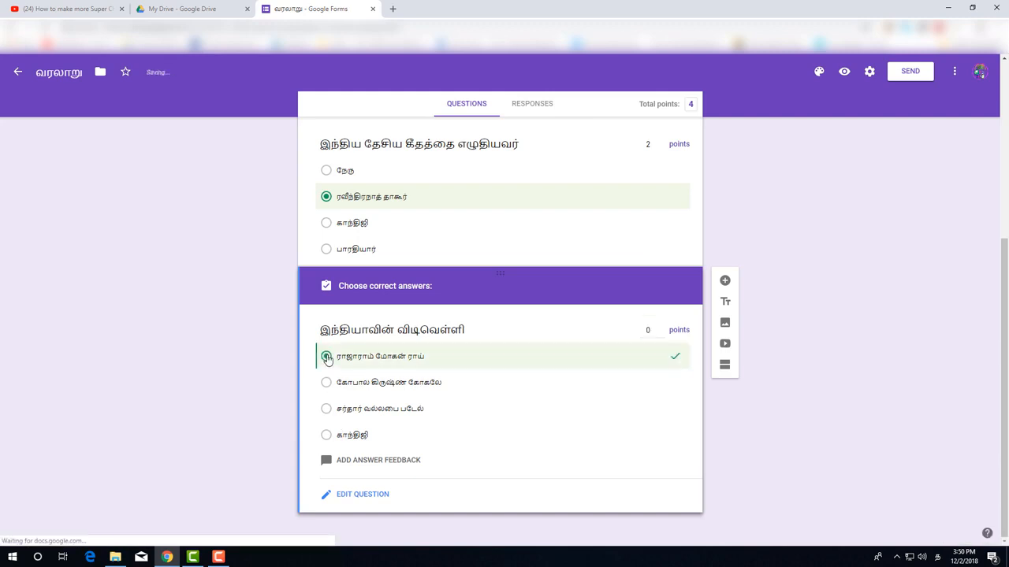
{"action": "left_click", "coordinate": [660, 328]}
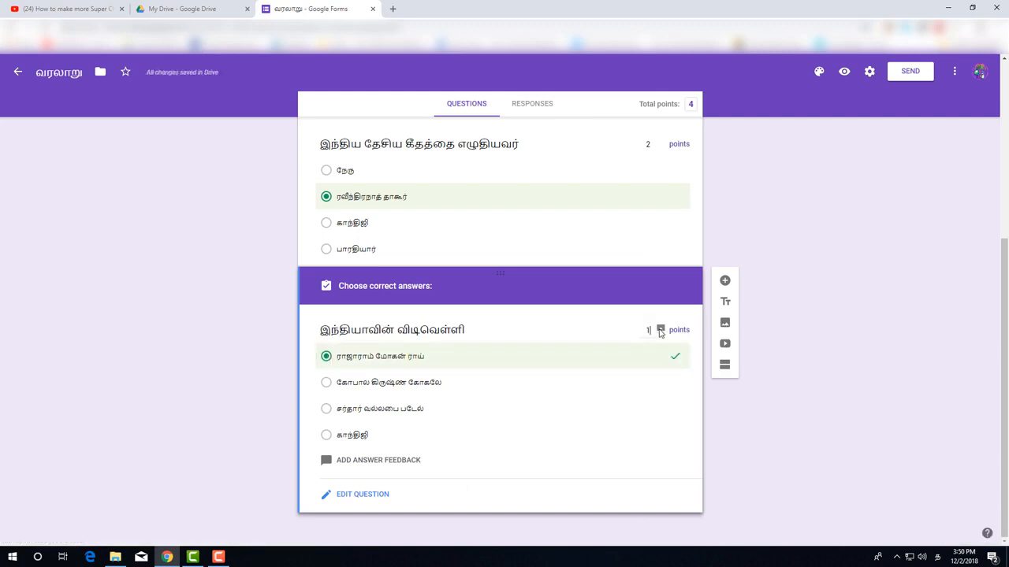
{"action": "left_click", "coordinate": [660, 328]}
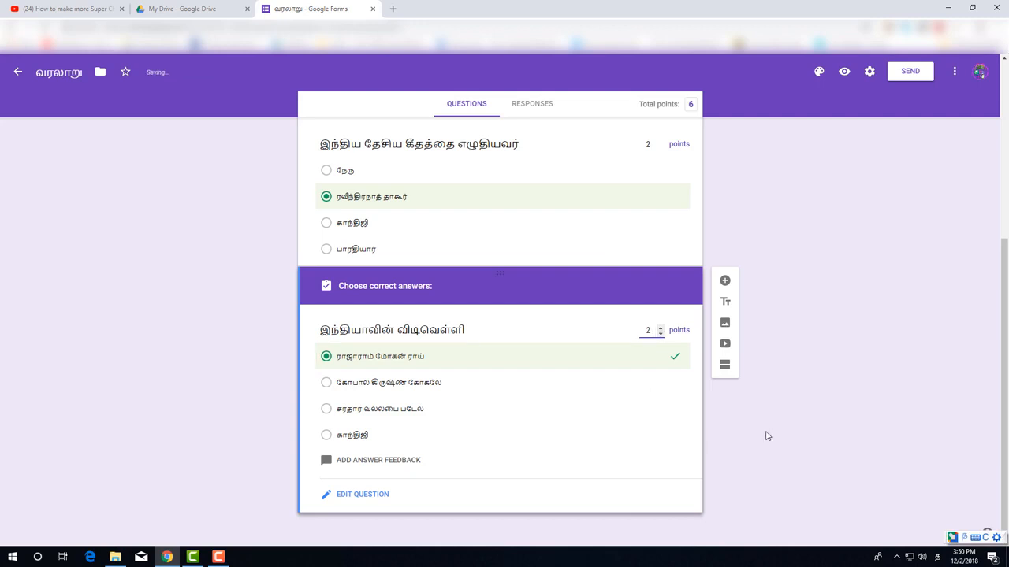
- Add a blank question after the first one and move it to the start of the form, directly below the form description
{"action": "scroll", "coordinate": [765, 434], "scroll_direction": "up", "scroll_amount": 5}
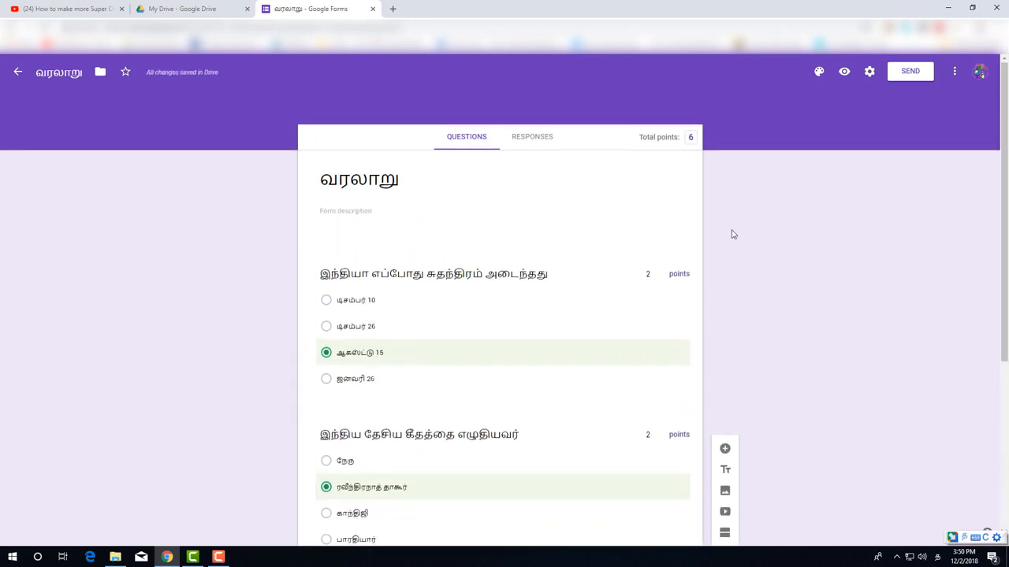
{"action": "left_click", "coordinate": [516, 275]}
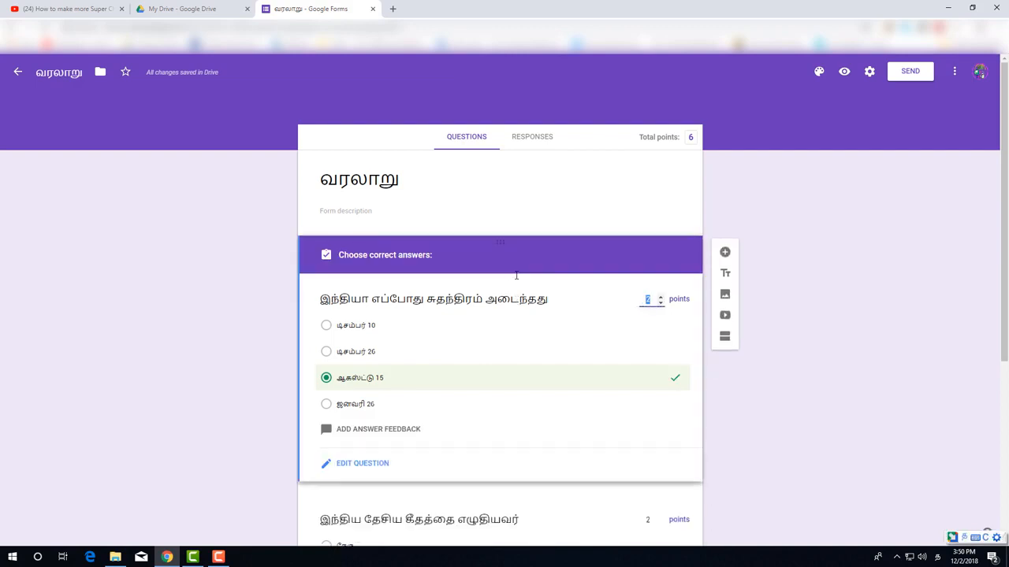
{"action": "left_click", "coordinate": [726, 251]}
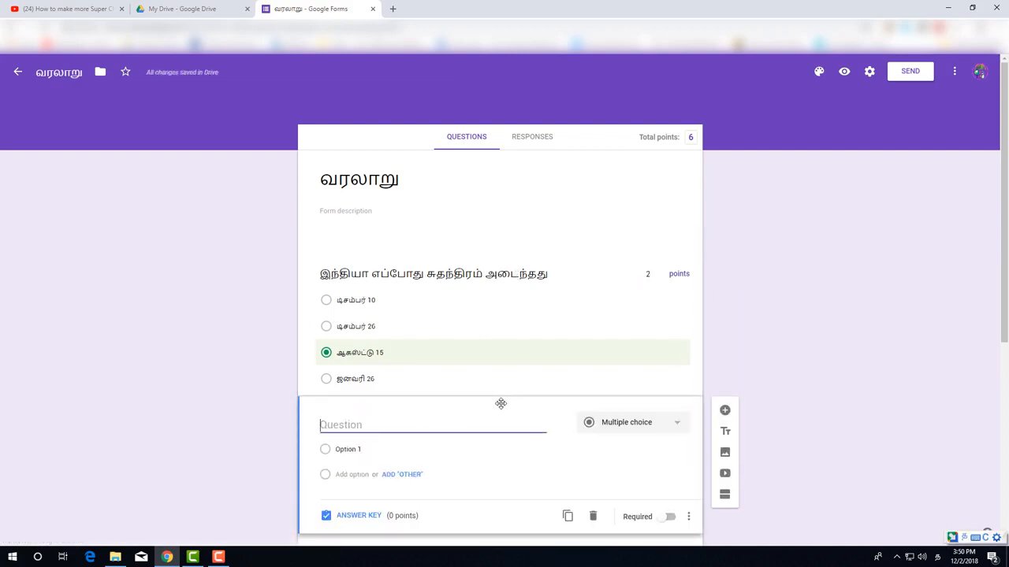
{"action": "left_click_drag", "start_coordinate": [500, 404], "coordinate": [517, 191]}
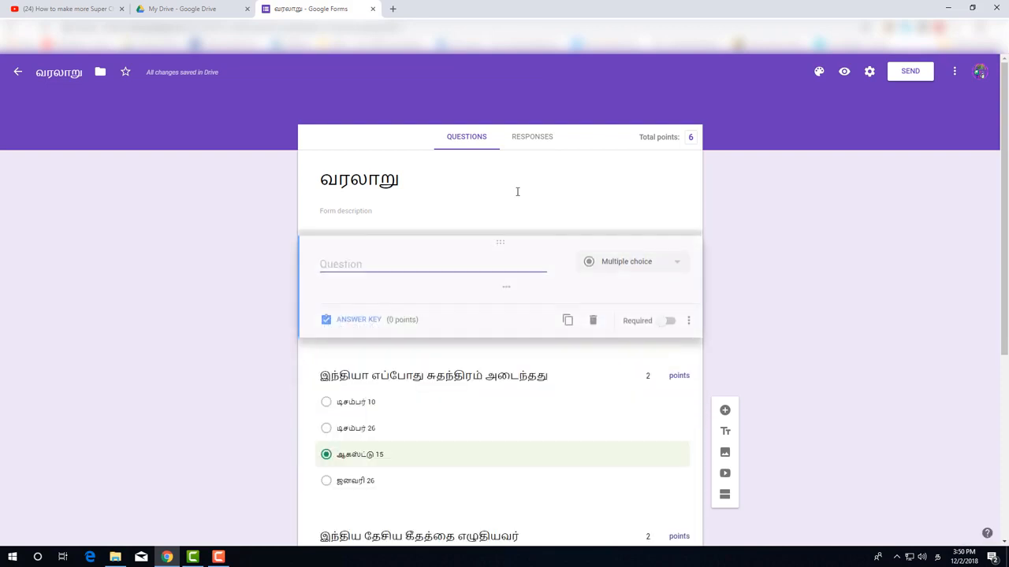
- Make the blank first question a Short answer question titled "Name"
{"action": "left_click", "coordinate": [638, 262]}
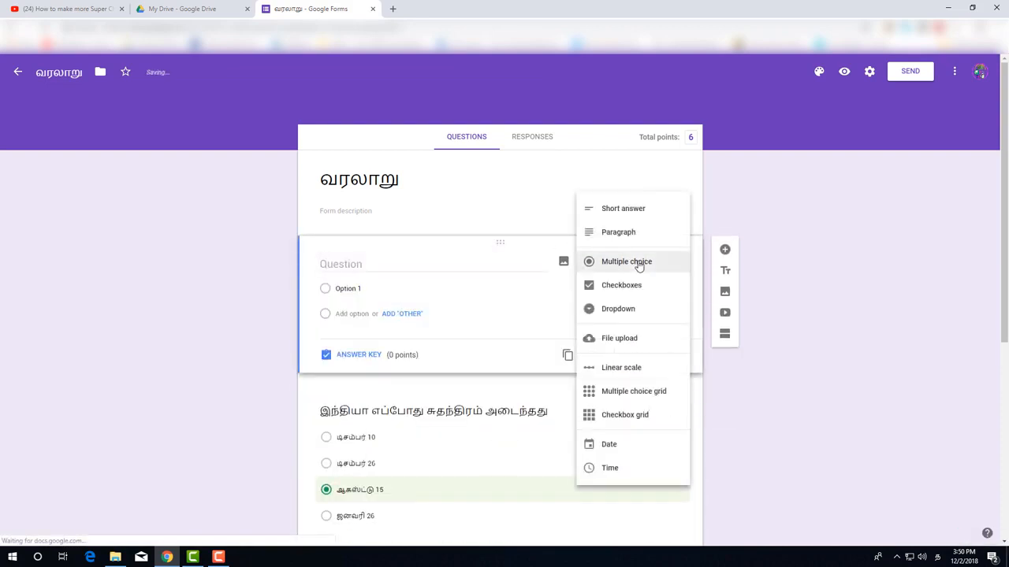
{"action": "left_click", "coordinate": [638, 209]}
{"action": "left_click", "coordinate": [416, 264]}
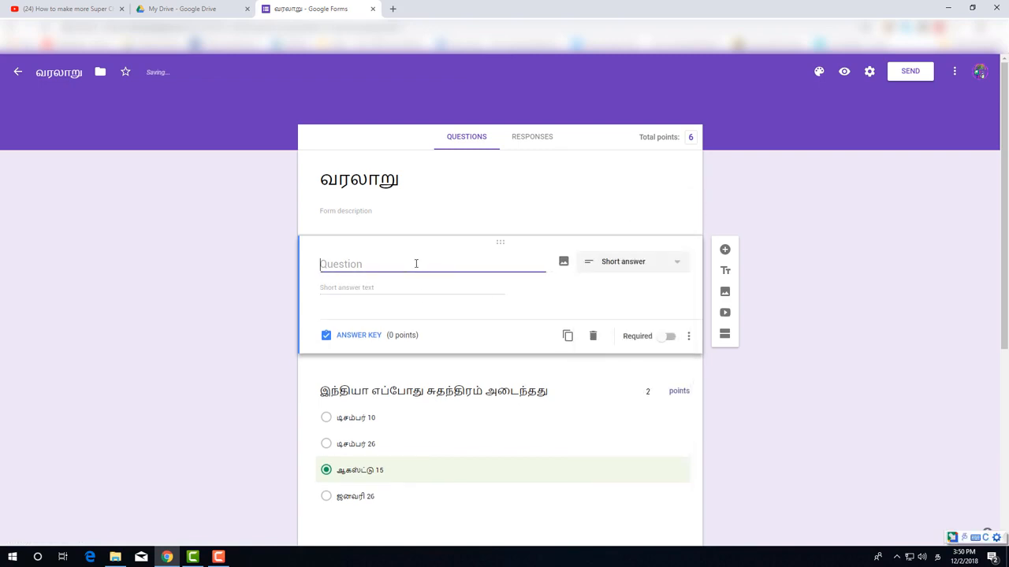
{"action": "type", "text": "Name"}
{"action": "left_click", "coordinate": [228, 288]}
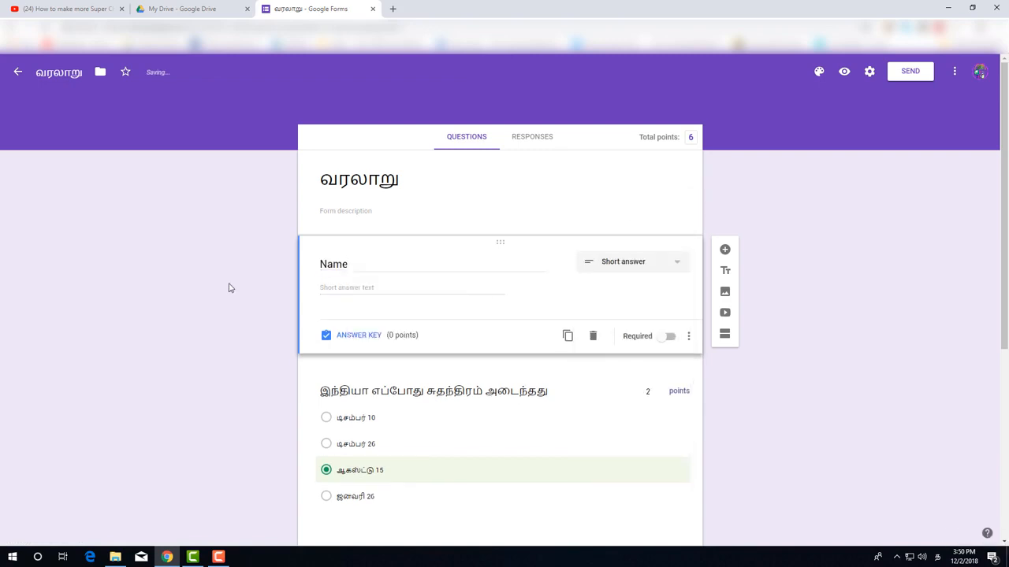
- Add a question titled "Class & Section" directly below the Name question
{"action": "left_click", "coordinate": [725, 251]}
{"action": "type", "text": "Class & Section"}
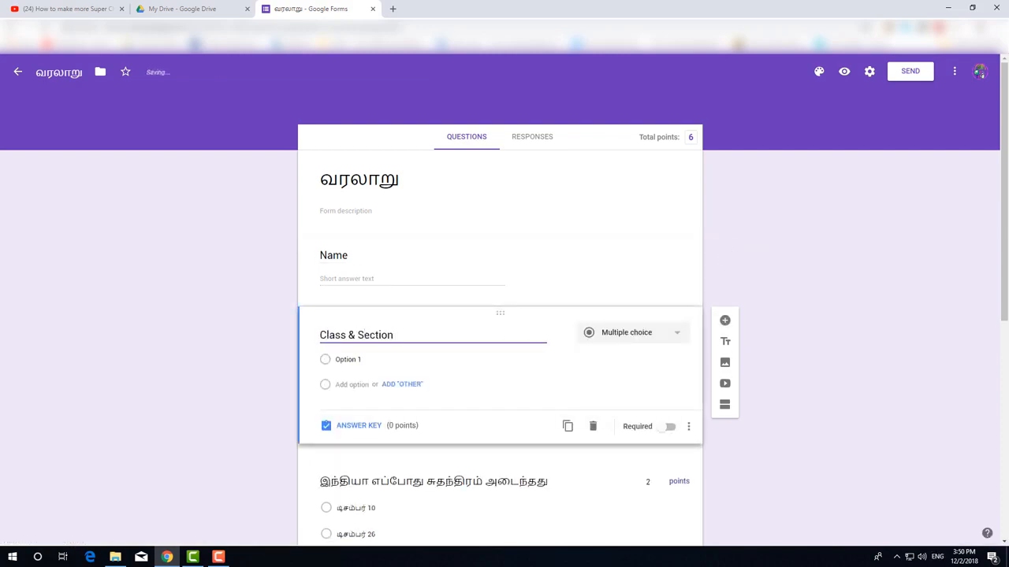
{"action": "left_click", "coordinate": [777, 504]}
- Change the "Class & Section" question from Multiple choice to the Short answer type
{"action": "scroll", "coordinate": [630, 312], "scroll_direction": "down", "scroll_amount": 3}
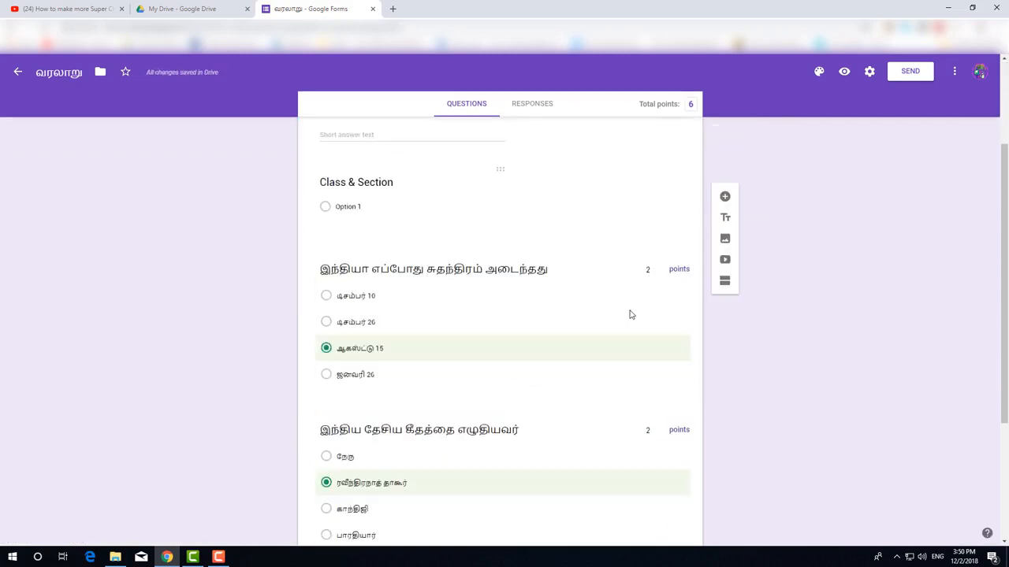
{"action": "scroll", "coordinate": [631, 312], "scroll_direction": "up", "scroll_amount": 3}
{"action": "scroll", "coordinate": [630, 312], "scroll_direction": "down", "scroll_amount": 5}
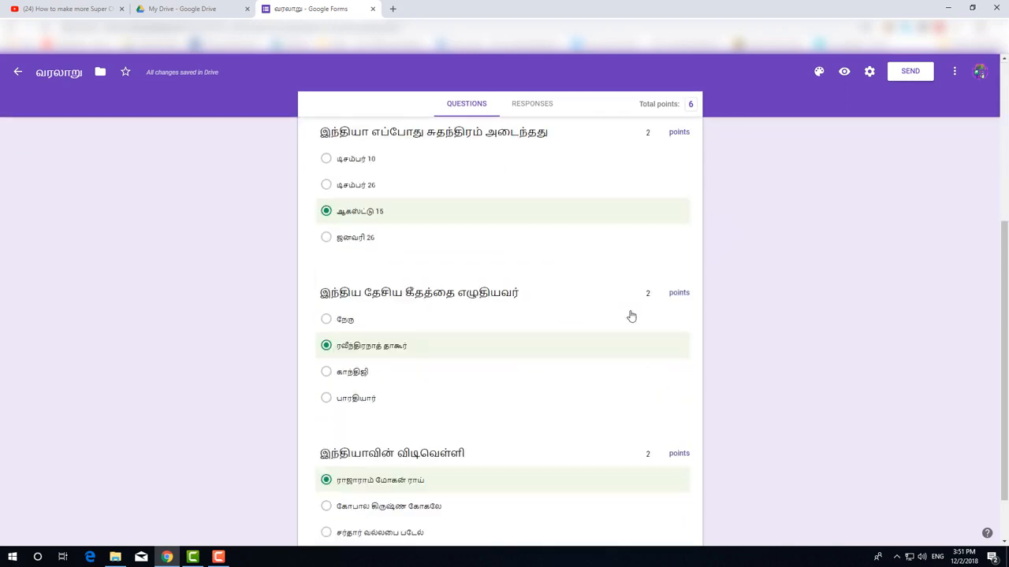
{"action": "scroll", "coordinate": [630, 315], "scroll_direction": "up", "scroll_amount": 5}
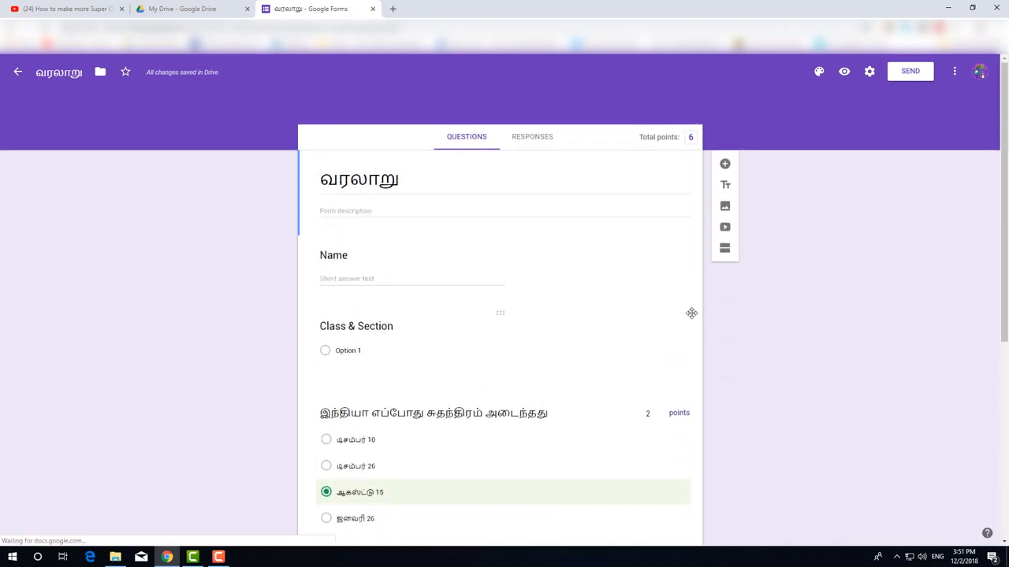
{"action": "left_click", "coordinate": [391, 282]}
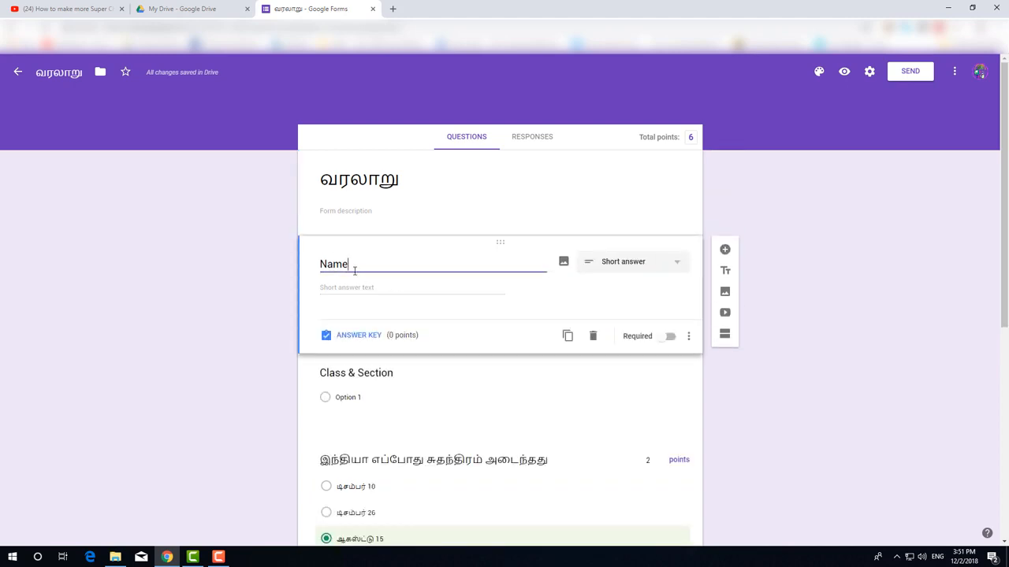
{"action": "scroll", "coordinate": [383, 299], "scroll_direction": "down", "scroll_amount": 1}
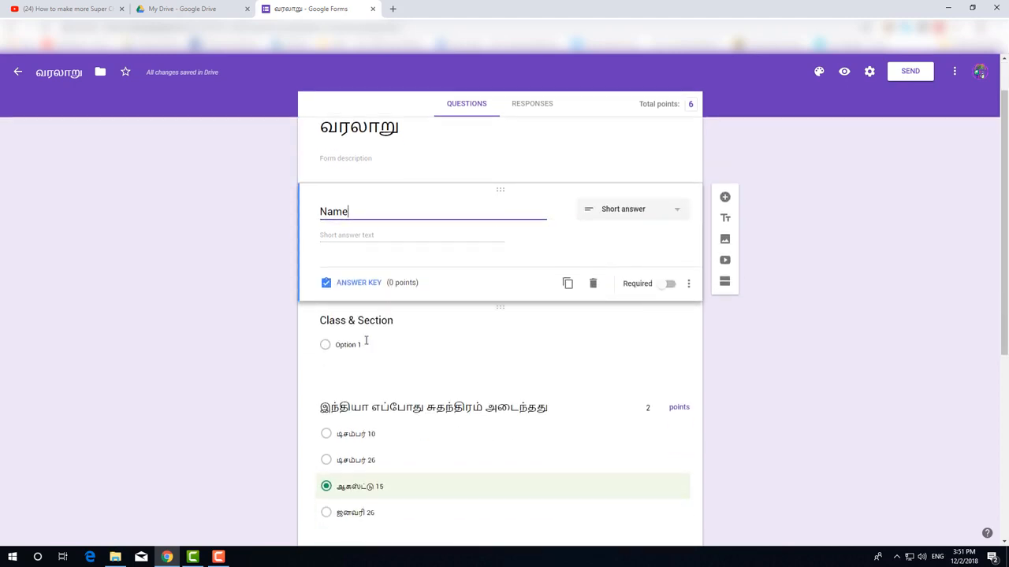
{"action": "left_click", "coordinate": [368, 342]}
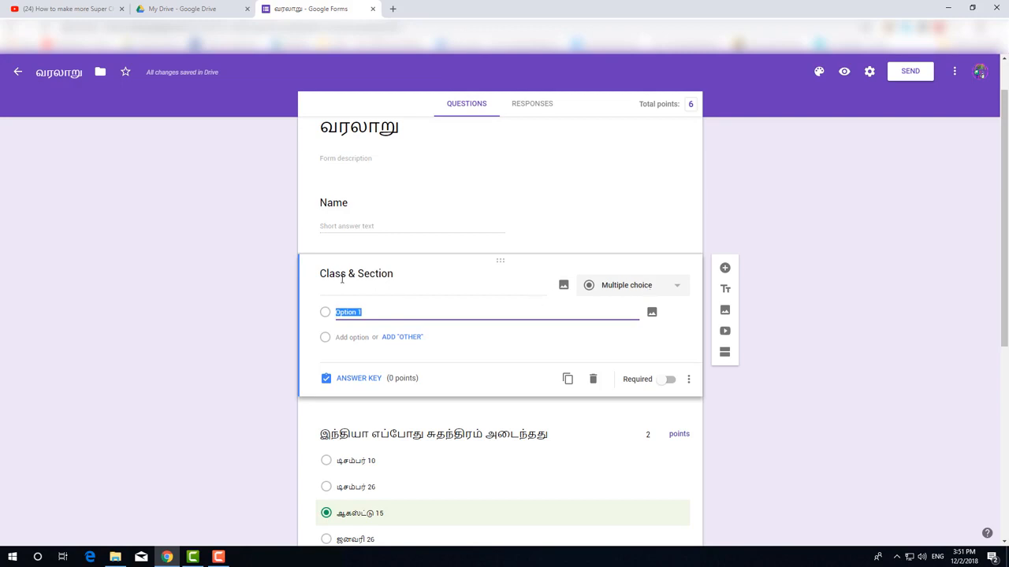
{"action": "left_click", "coordinate": [649, 285]}
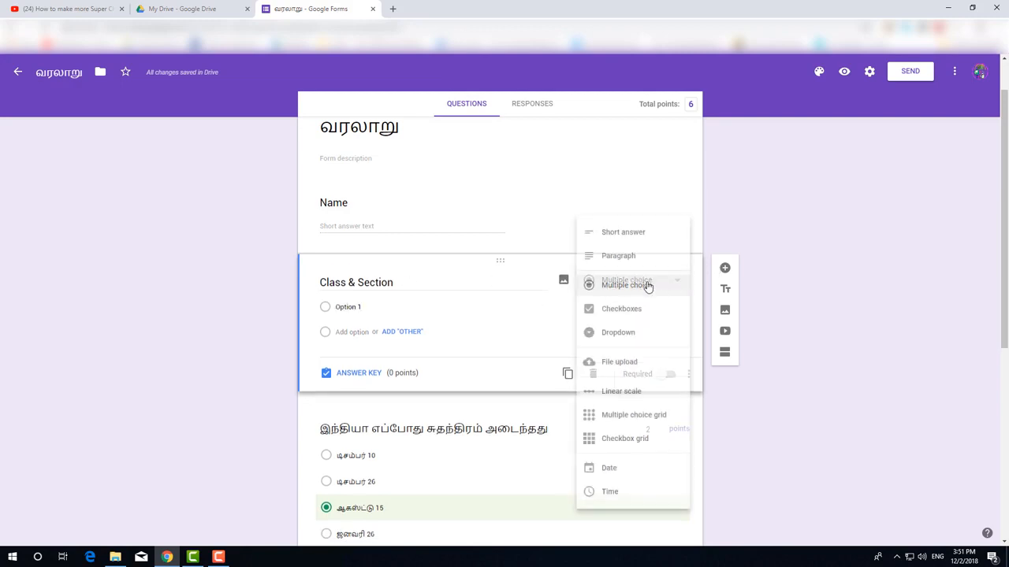
{"action": "left_click", "coordinate": [644, 234]}
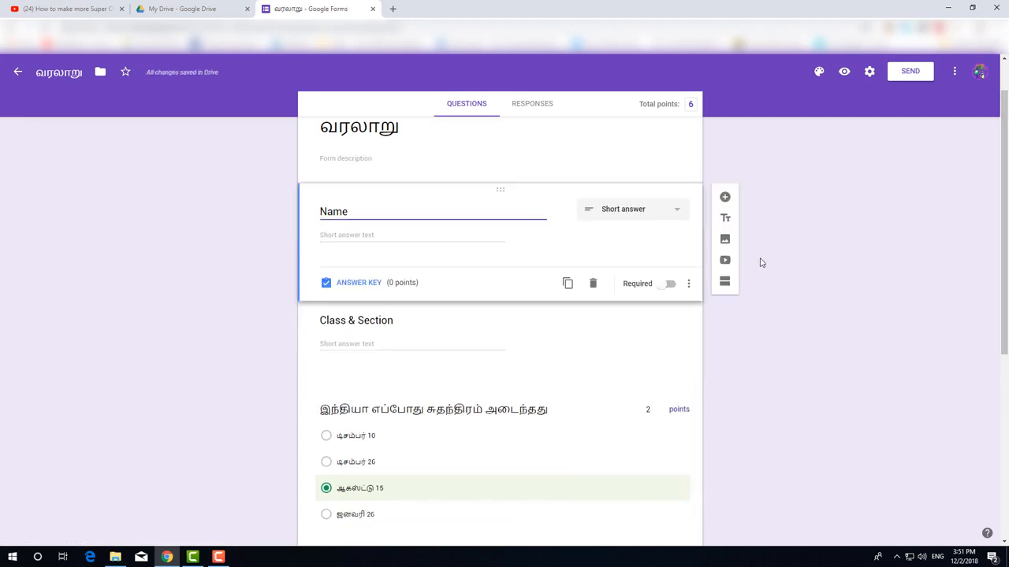
- Make the Name question required, and check the total points and the remaining quiz questions
{"action": "left_click", "coordinate": [669, 288]}
{"action": "left_click", "coordinate": [444, 331]}
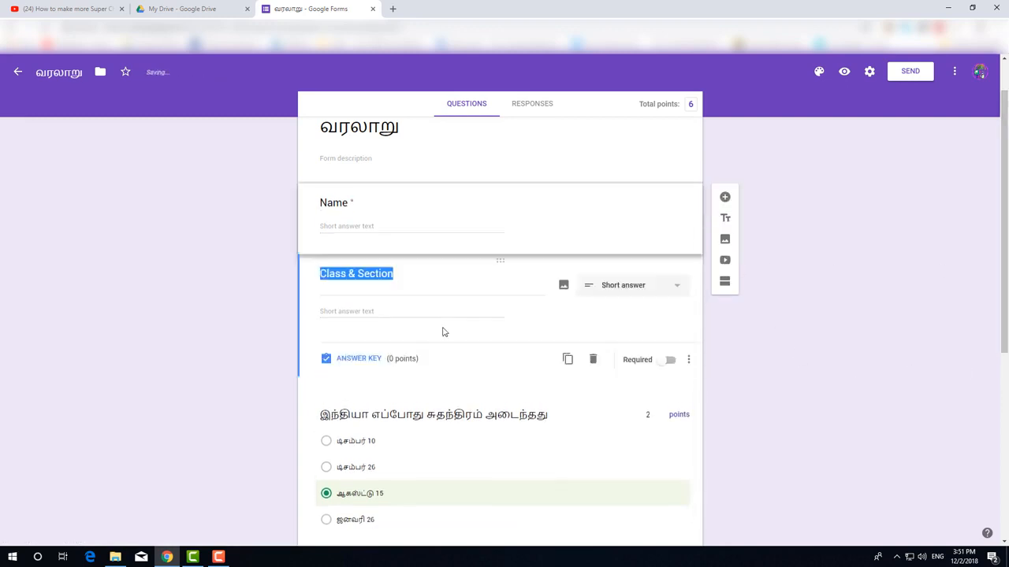
{"action": "scroll", "coordinate": [919, 326], "scroll_direction": "down", "scroll_amount": 5}
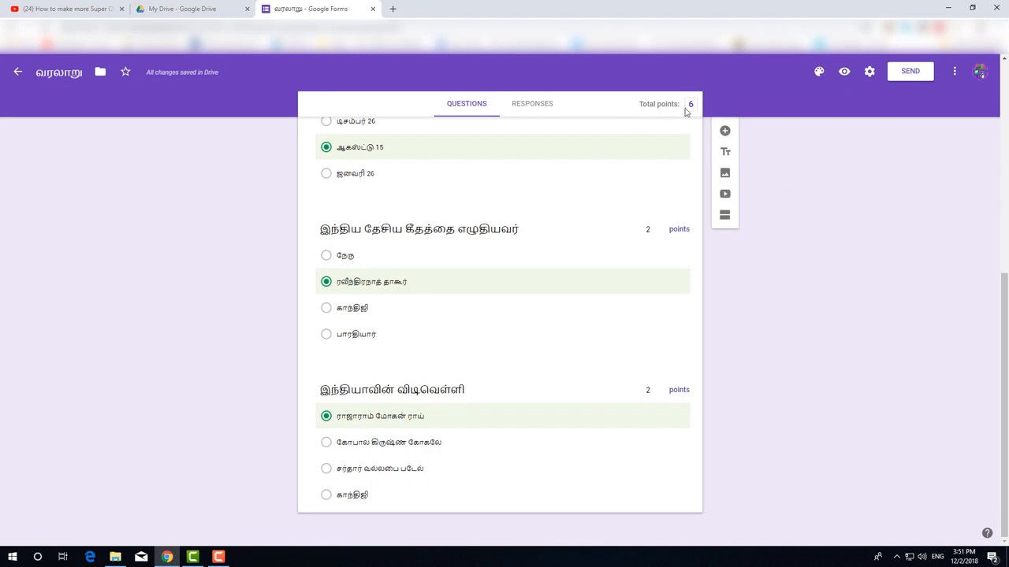
- Preview the quiz and fill in the student's name and "10 c" for Class & Section
{"action": "scroll", "coordinate": [453, 463], "scroll_direction": "up", "scroll_amount": 5}
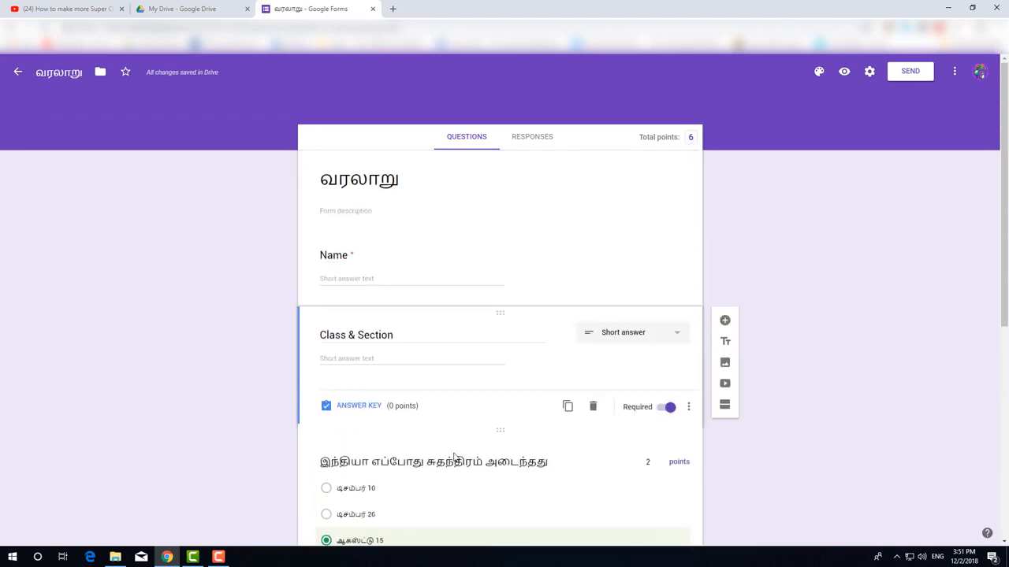
{"action": "scroll", "coordinate": [454, 457], "scroll_direction": "down", "scroll_amount": 5}
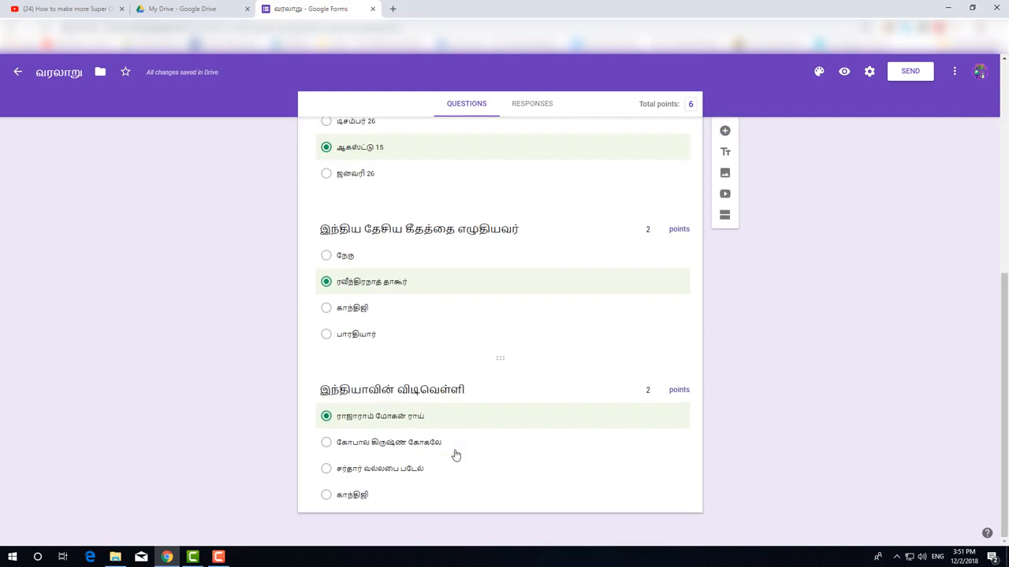
{"action": "left_click", "coordinate": [844, 73]}
{"action": "left_click", "coordinate": [369, 262]}
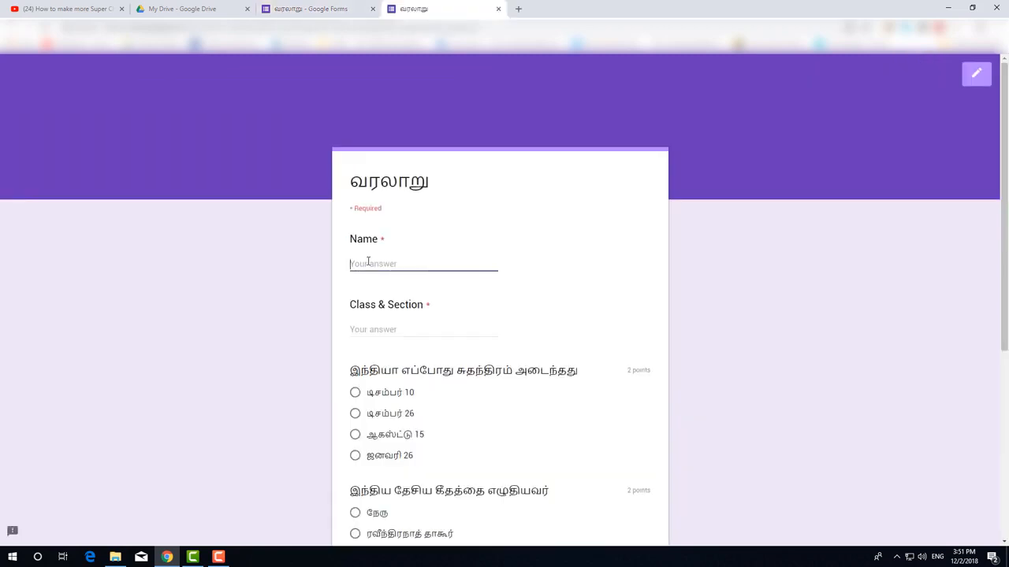
{"action": "type", "text": "ram"}
{"action": "key", "text": "Tab"}
{"action": "type", "text": "10 c"}
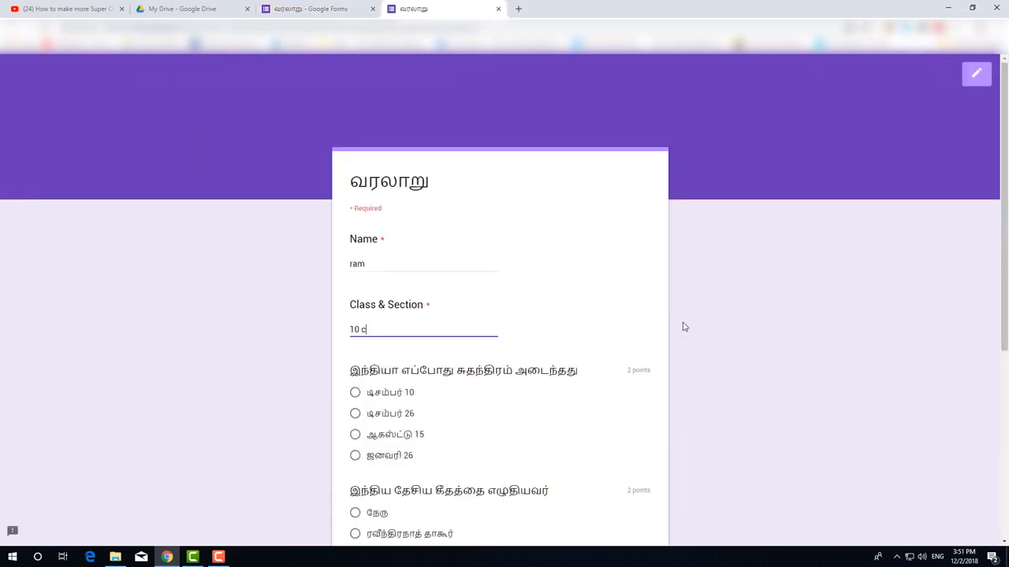
- Answer the three quiz questions with டிசம்பர் 10, நேரு and ராஜாராம் மோகன் ராய், and submit the response
{"action": "scroll", "coordinate": [683, 326], "scroll_direction": "down", "scroll_amount": 4}
{"action": "scroll", "coordinate": [685, 327], "scroll_direction": "up", "scroll_amount": 3}
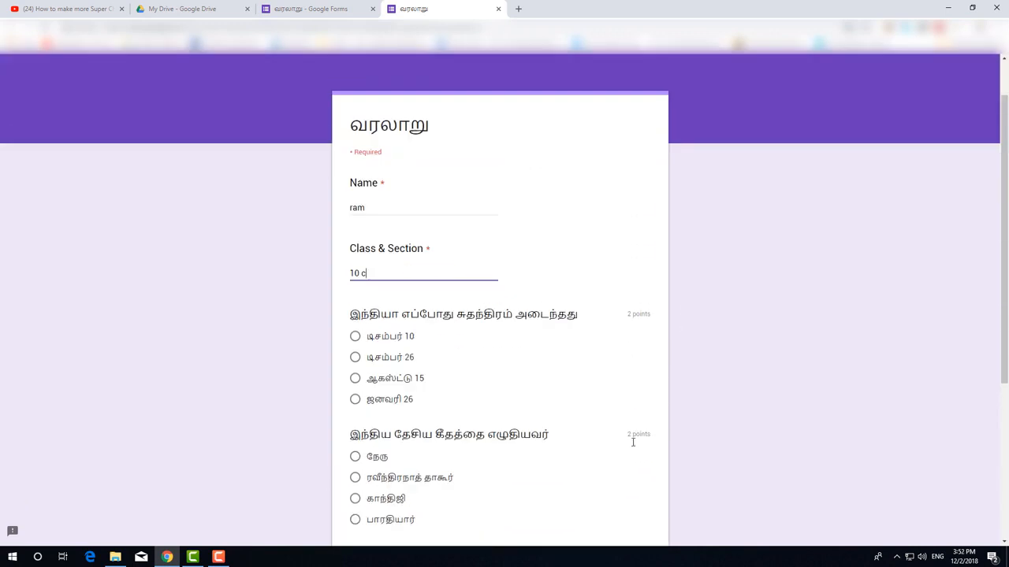
{"action": "left_click", "coordinate": [354, 336]}
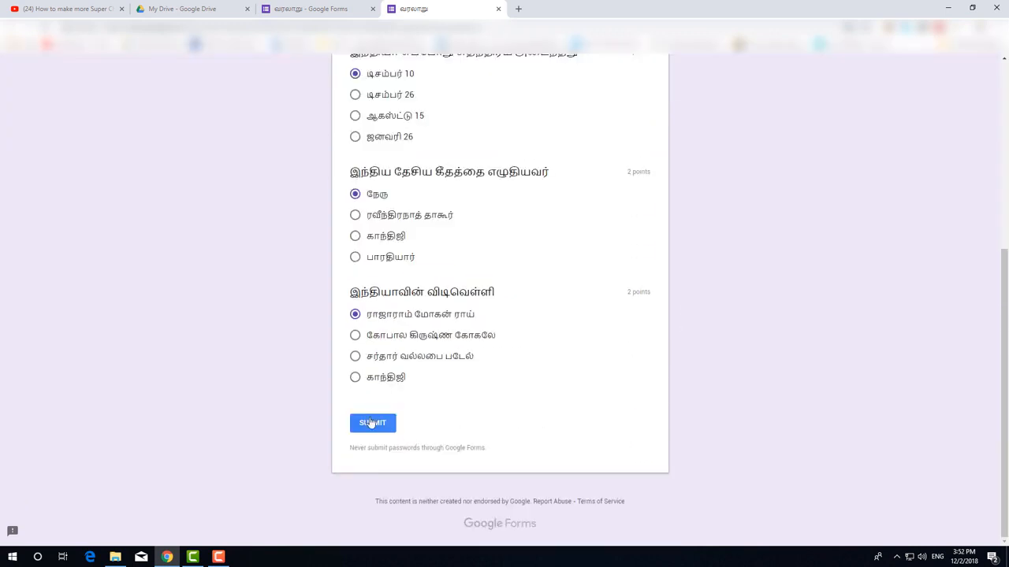
{"action": "left_click", "coordinate": [371, 424]}
- View the score of the submitted response and review the marked and correct answers of each question
{"action": "left_click", "coordinate": [386, 239]}
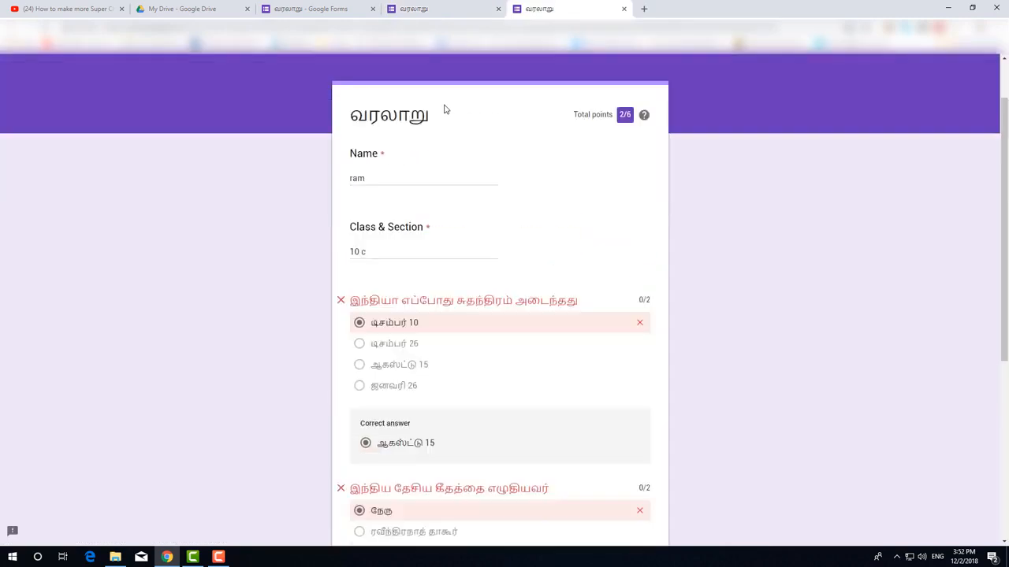
{"action": "scroll", "coordinate": [443, 110], "scroll_direction": "down", "scroll_amount": 5}
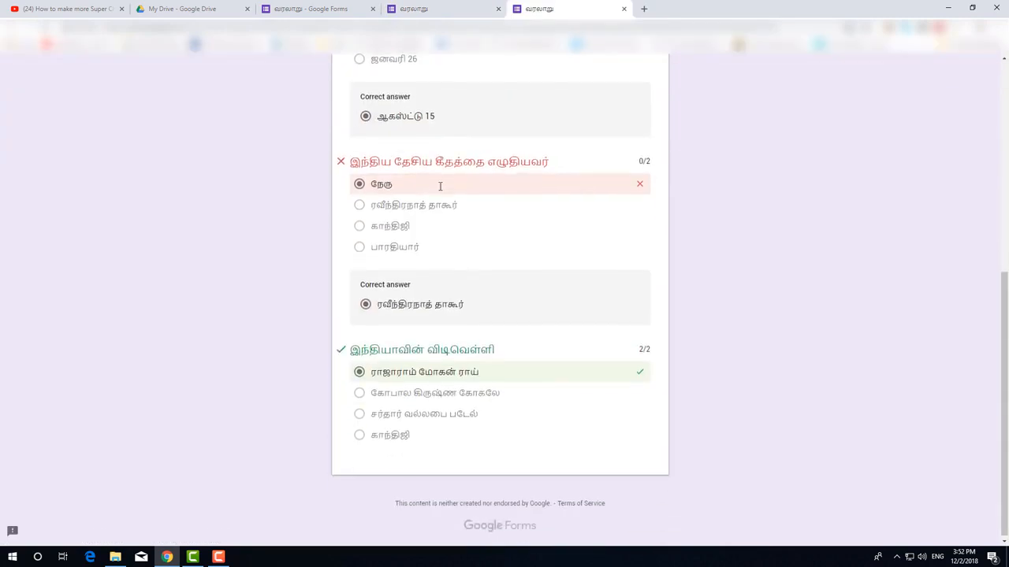
{"action": "scroll", "coordinate": [440, 188], "scroll_direction": "up", "scroll_amount": 3}
{"action": "scroll", "coordinate": [512, 218], "scroll_direction": "down", "scroll_amount": 3}
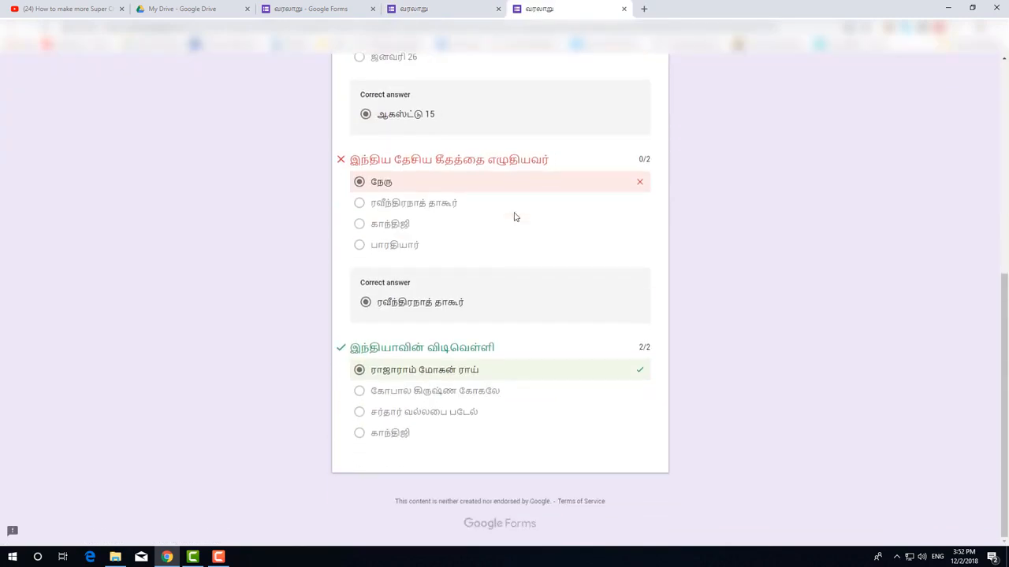
{"action": "scroll", "coordinate": [513, 216], "scroll_direction": "up", "scroll_amount": 3}
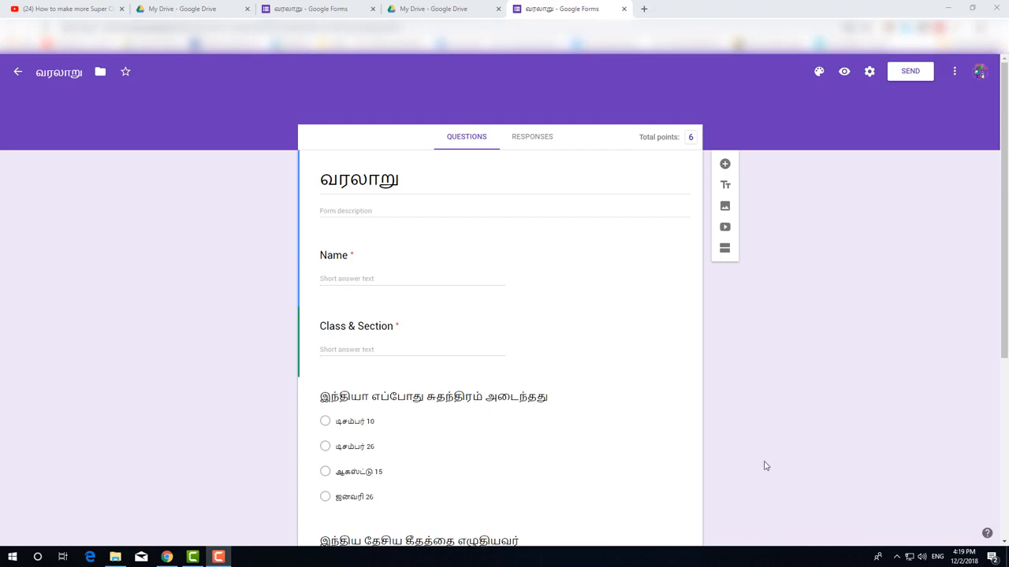
- Insert a new section directly after the question "இந்தியா எப்போது சுதந்திரம் அடைந்தது"
{"action": "scroll", "coordinate": [764, 465], "scroll_direction": "down", "scroll_amount": 2}
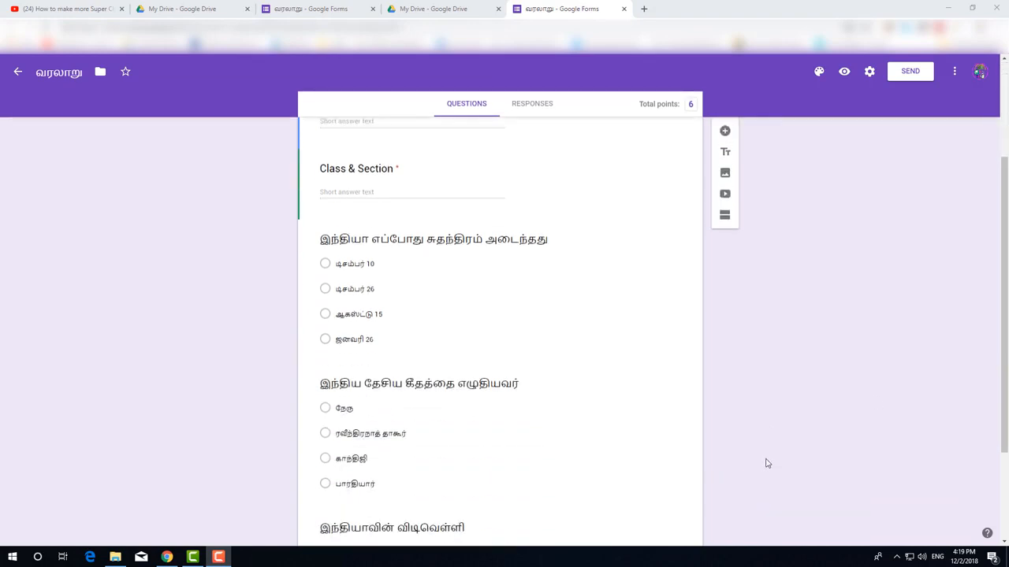
{"action": "scroll", "coordinate": [766, 463], "scroll_direction": "down", "scroll_amount": 1}
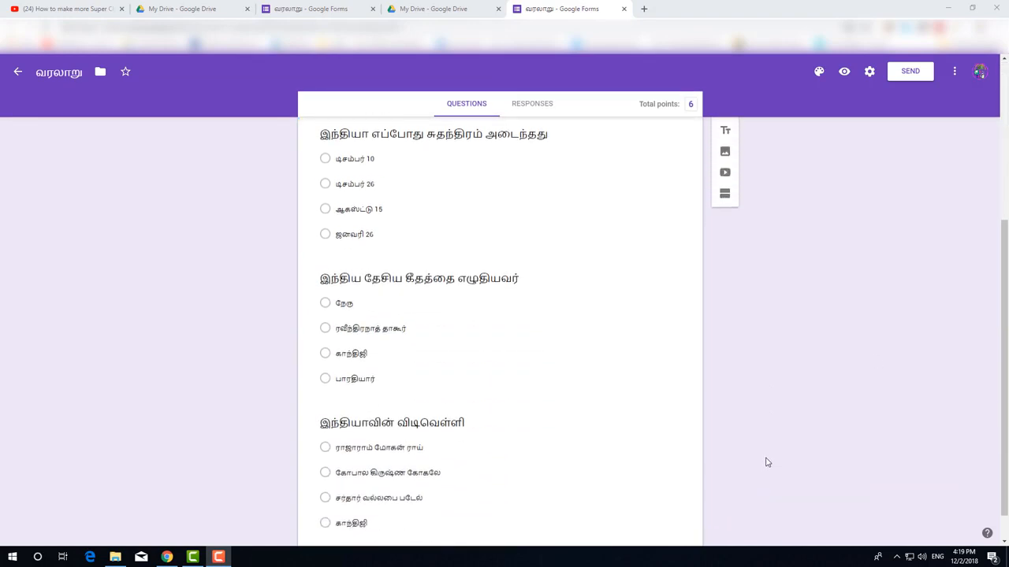
{"action": "left_click", "coordinate": [485, 142]}
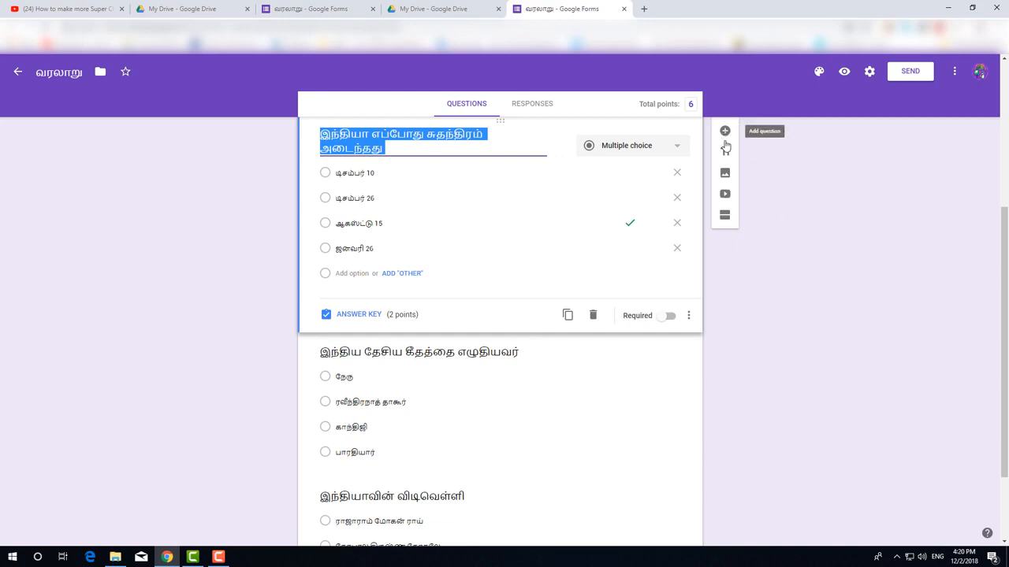
{"action": "left_click", "coordinate": [725, 216]}
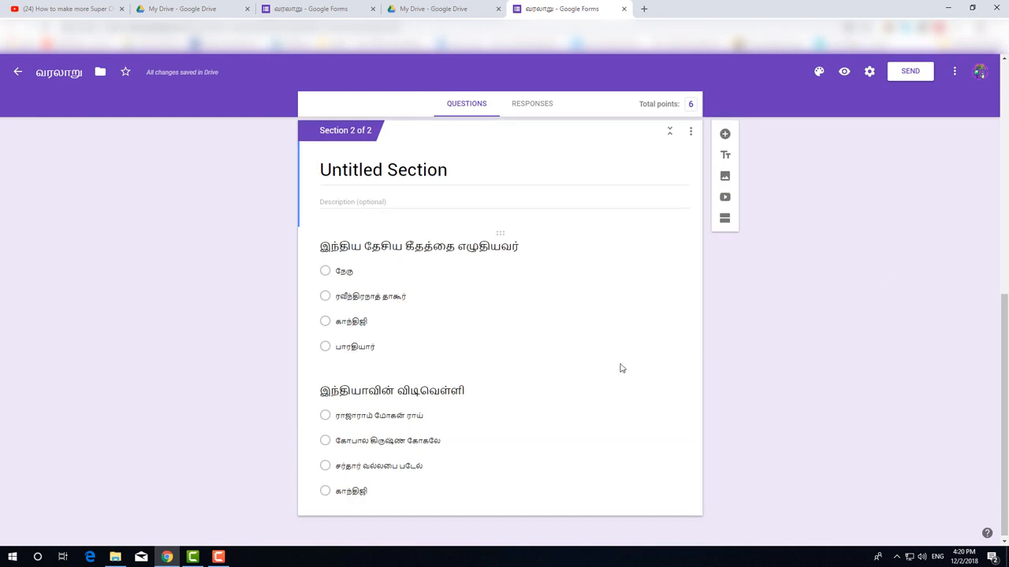
- Title the second and third sections "2" and "3", with one question in each, and delete the surplus fourth section
{"action": "left_click", "coordinate": [433, 181]}
{"action": "type", "text": "2"}
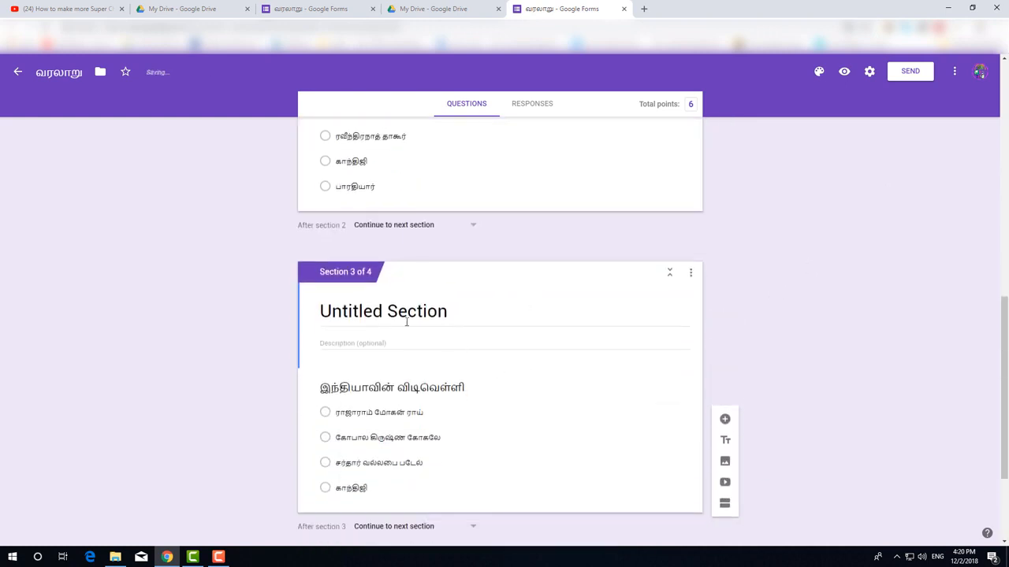
{"action": "left_click", "coordinate": [410, 317]}
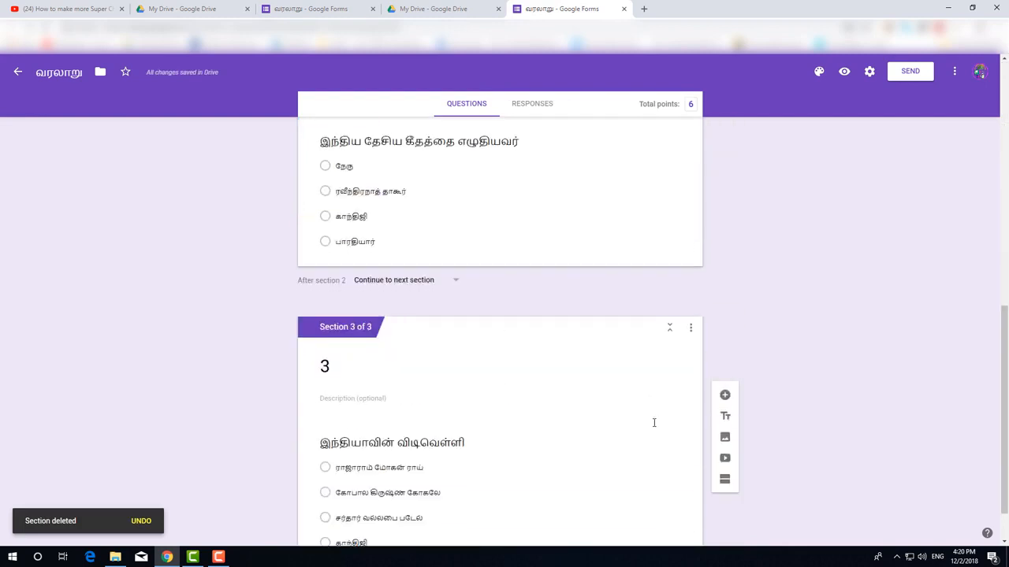
- Preview the sectioned form and try to continue with the required Name and Class & Section fields left blank
{"action": "scroll", "coordinate": [654, 424], "scroll_direction": "up", "scroll_amount": 10}
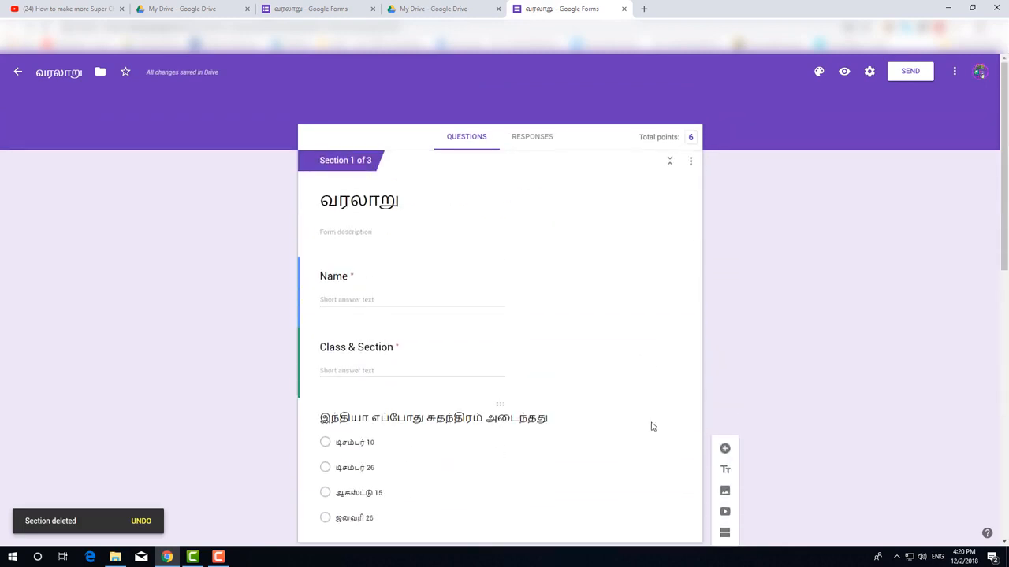
{"action": "left_click", "coordinate": [844, 72]}
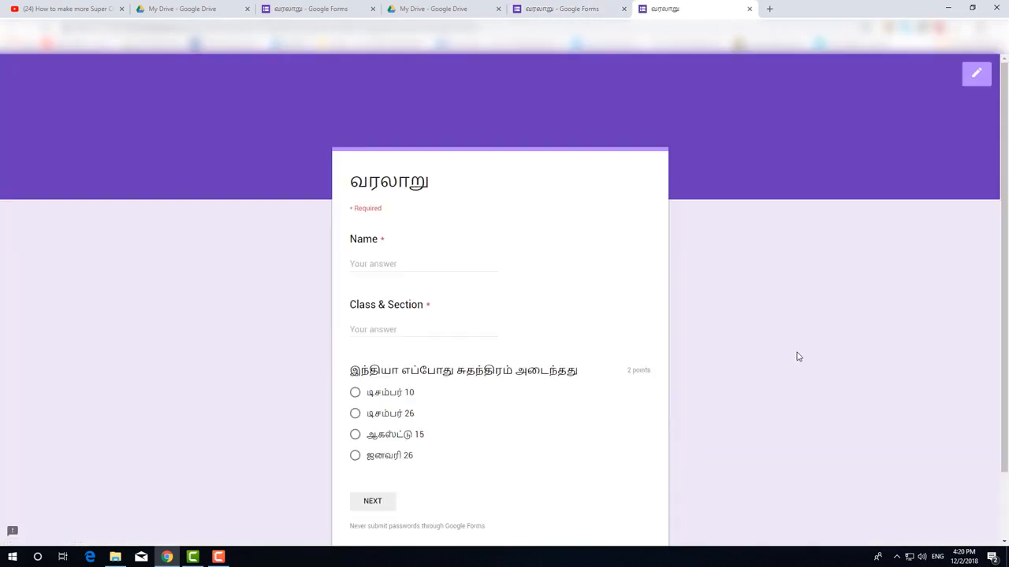
{"action": "scroll", "coordinate": [797, 343], "scroll_direction": "down", "scroll_amount": 1}
{"action": "left_click", "coordinate": [426, 250]}
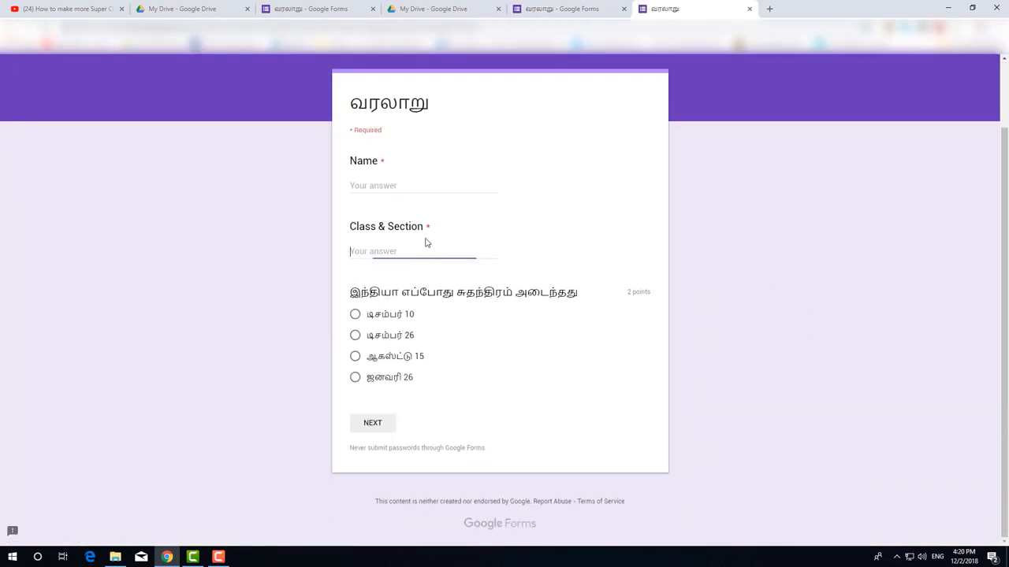
{"action": "left_click", "coordinate": [425, 191]}
{"action": "left_click", "coordinate": [426, 252]}
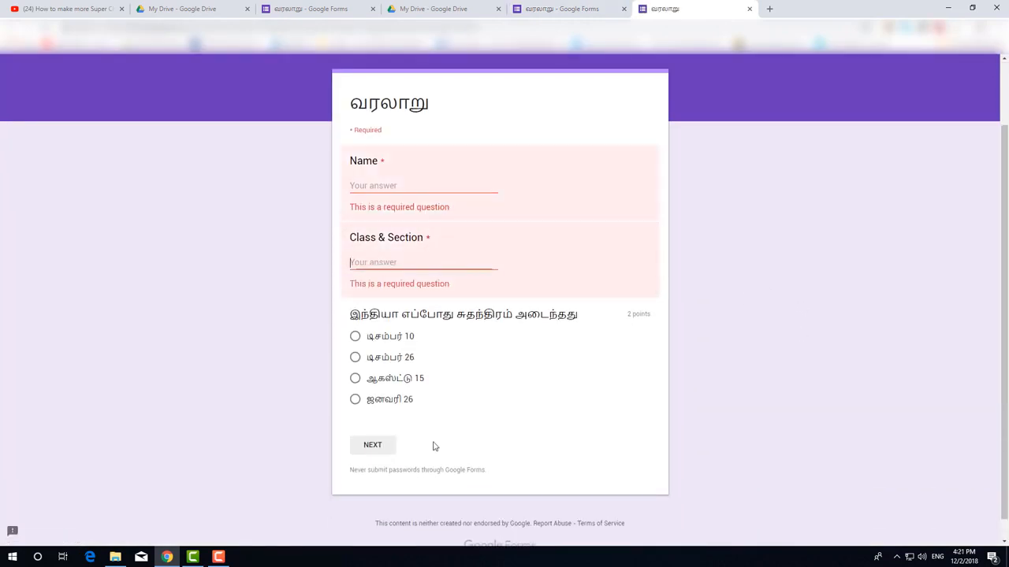
- Answer the first question with டிசம்பர் 10, fill in a placeholder name and "fgfhg" for Class & Section, and continue to the next section
{"action": "left_click", "coordinate": [384, 382]}
{"action": "left_click", "coordinate": [452, 399]}
{"action": "left_click", "coordinate": [387, 337]}
{"action": "left_click", "coordinate": [370, 187]}
{"action": "type", "text": "fgdgdf"}
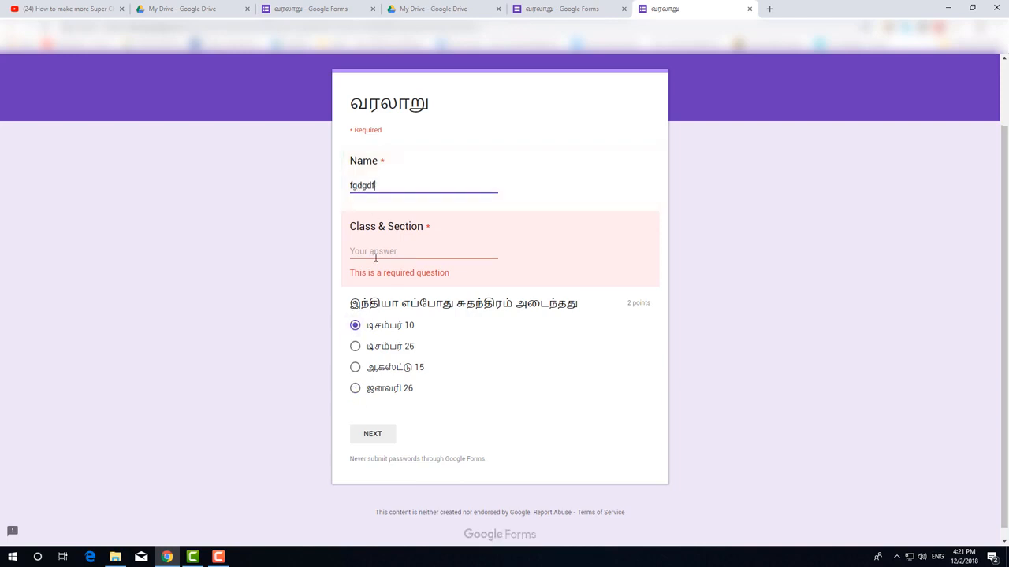
{"action": "left_click", "coordinate": [375, 251]}
{"action": "type", "text": "fgfhg"}
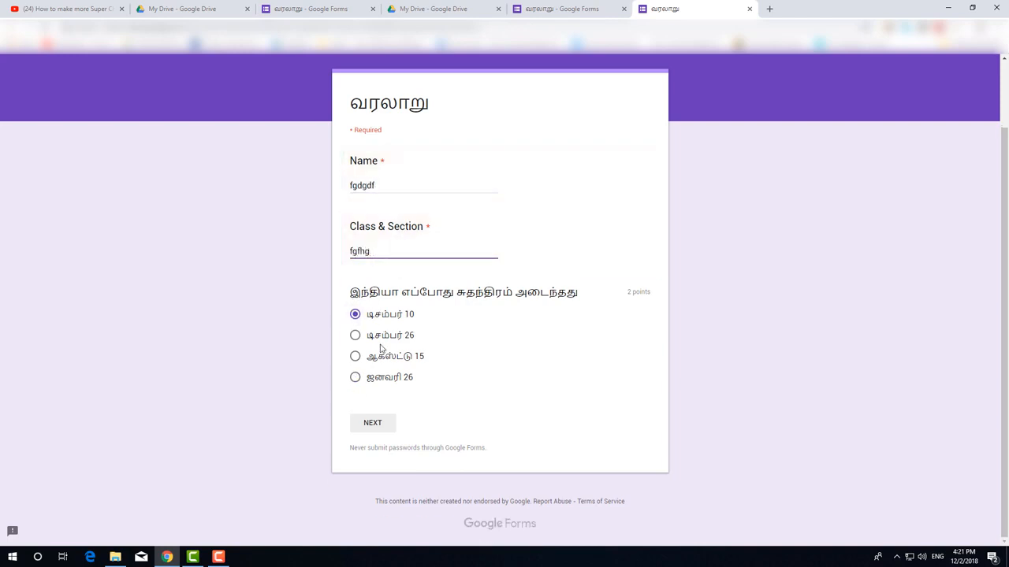
{"action": "left_click", "coordinate": [373, 424]}
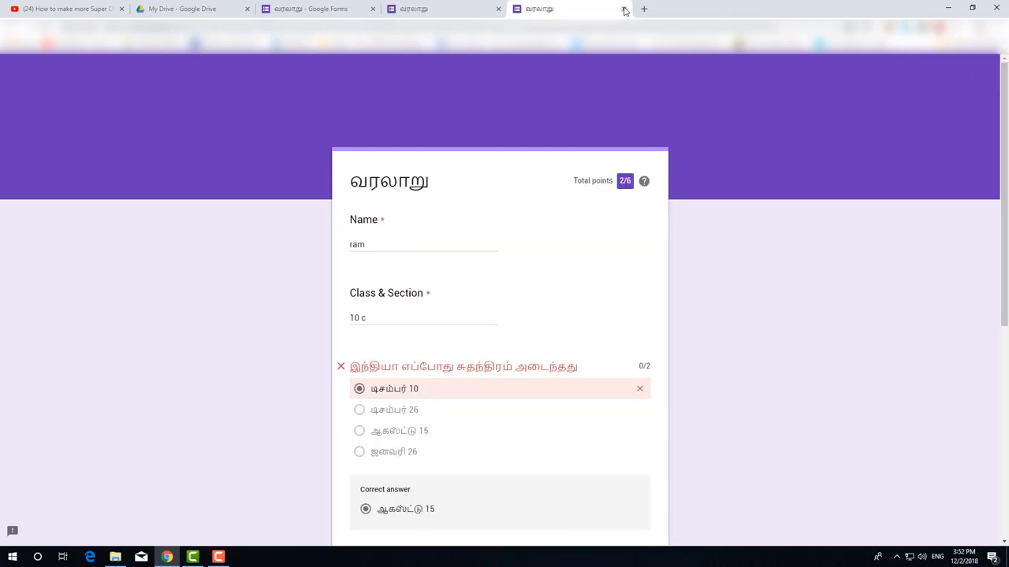
- Close the score and response confirmation pages and return to the form editor
{"action": "left_click", "coordinate": [624, 10]}
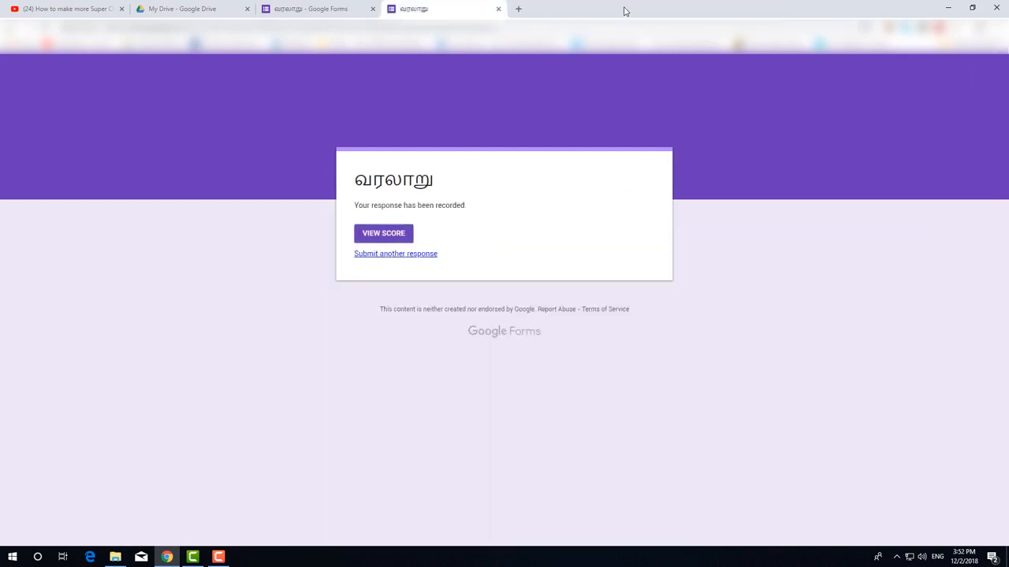
{"action": "left_click", "coordinate": [498, 9]}
{"action": "scroll", "coordinate": [536, 163], "scroll_direction": "up", "scroll_amount": 5}
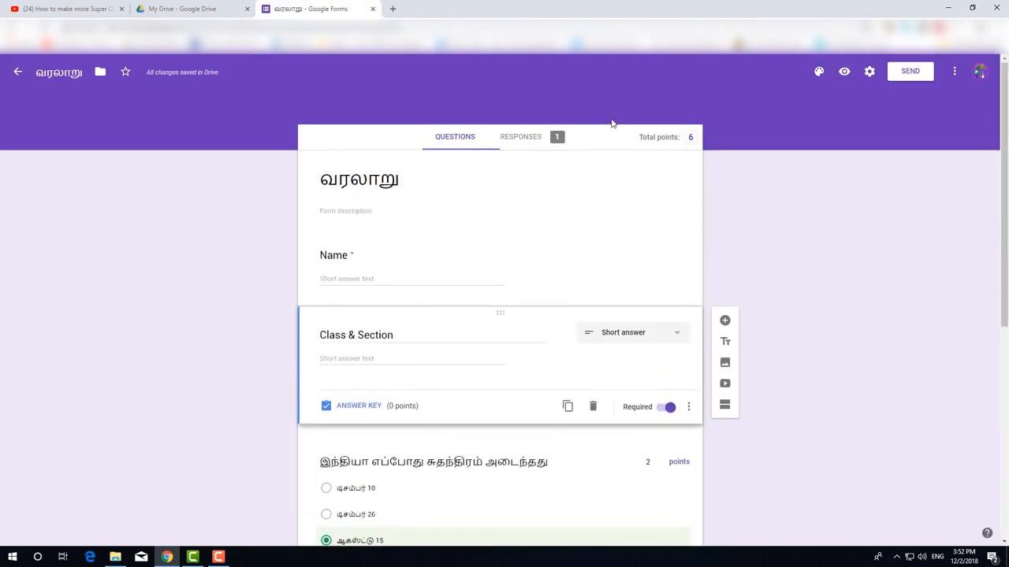
- Open the form's response summary and examine the score insights and the answer chart of each question
{"action": "left_click", "coordinate": [531, 142]}
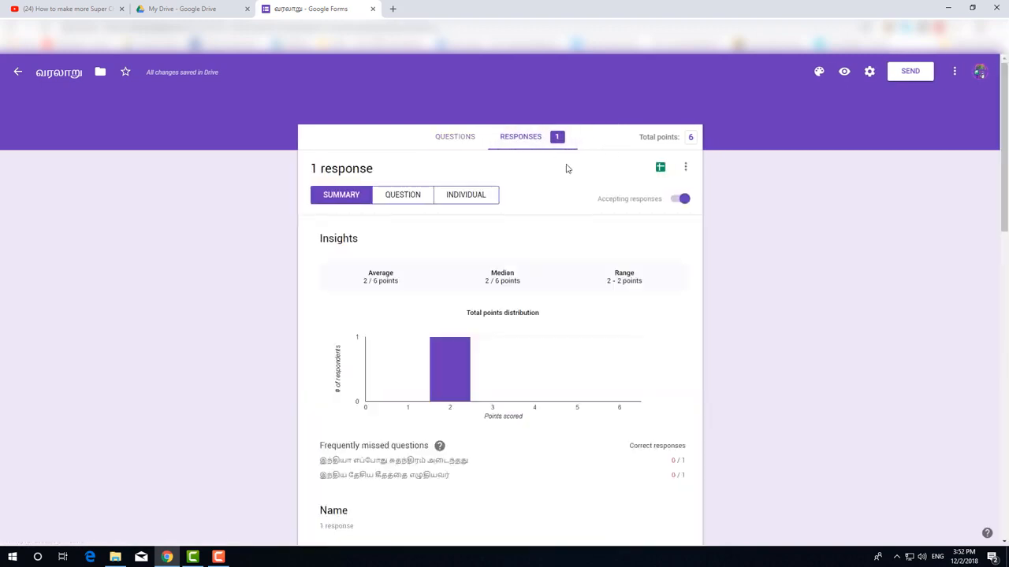
{"action": "scroll", "coordinate": [471, 289], "scroll_direction": "down", "scroll_amount": 7}
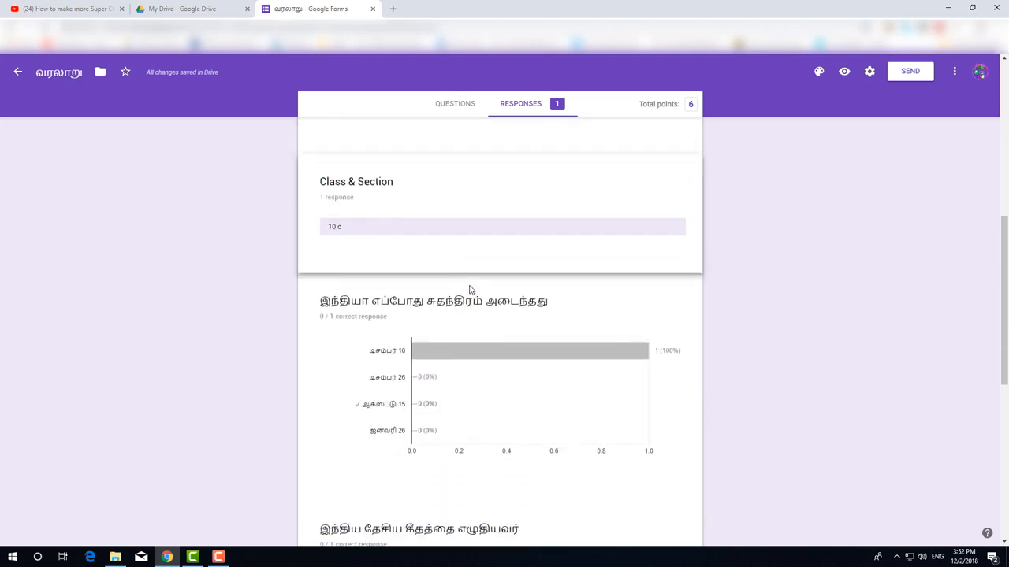
{"action": "scroll", "coordinate": [496, 447], "scroll_direction": "up", "scroll_amount": 7}
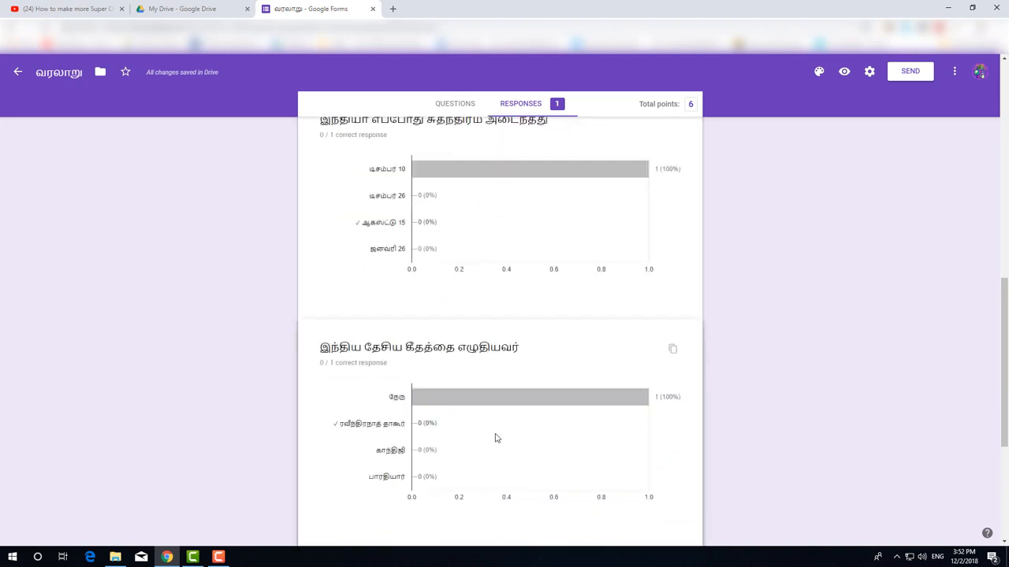
{"action": "scroll", "coordinate": [495, 432], "scroll_direction": "down", "scroll_amount": 8}
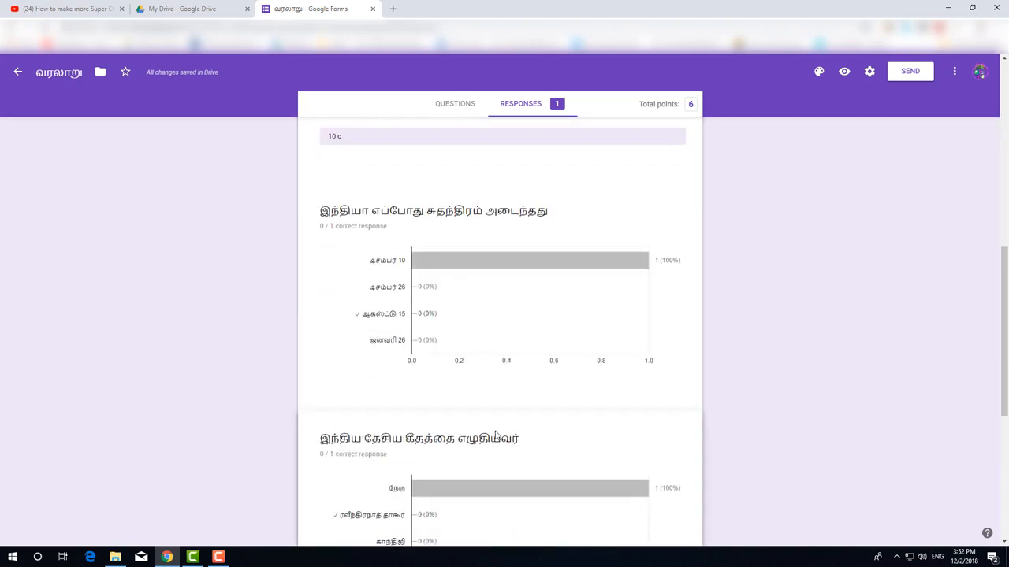
{"action": "scroll", "coordinate": [496, 436], "scroll_direction": "up", "scroll_amount": 3}
{"action": "scroll", "coordinate": [496, 432], "scroll_direction": "up", "scroll_amount": 5}
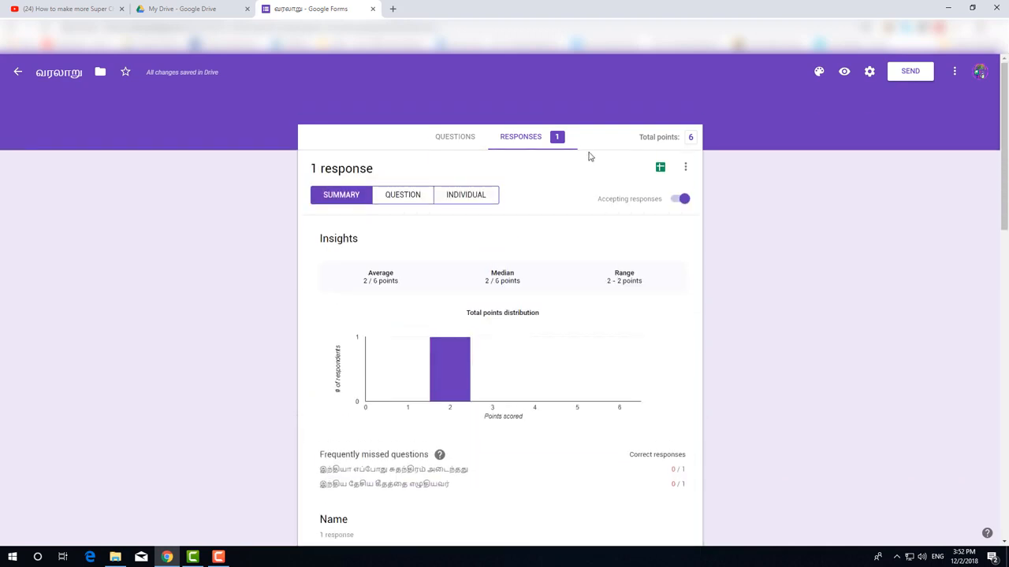
- Delete all responses of the quiz and confirm the deletion
{"action": "left_click", "coordinate": [685, 167]}
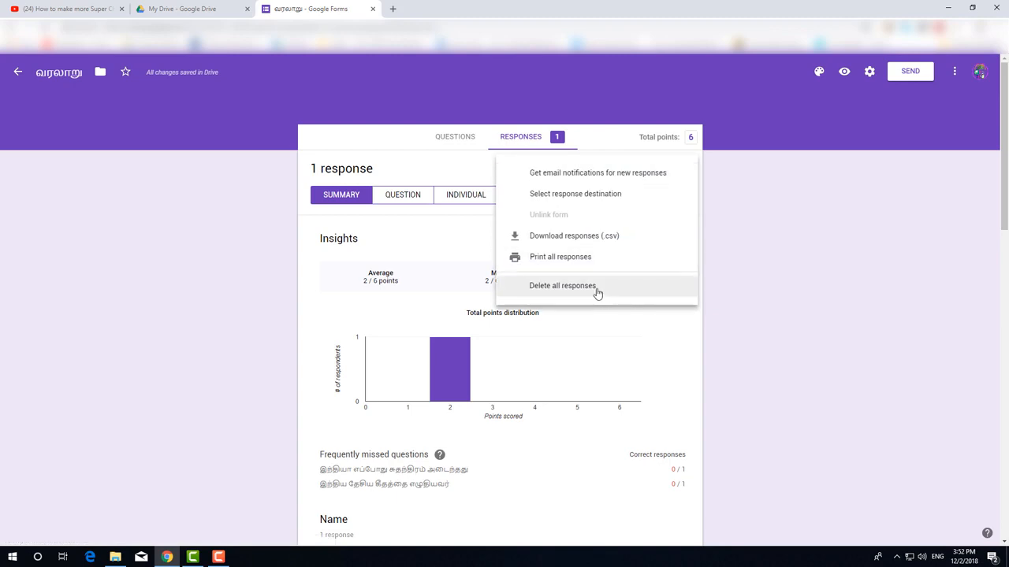
{"action": "left_click", "coordinate": [597, 288]}
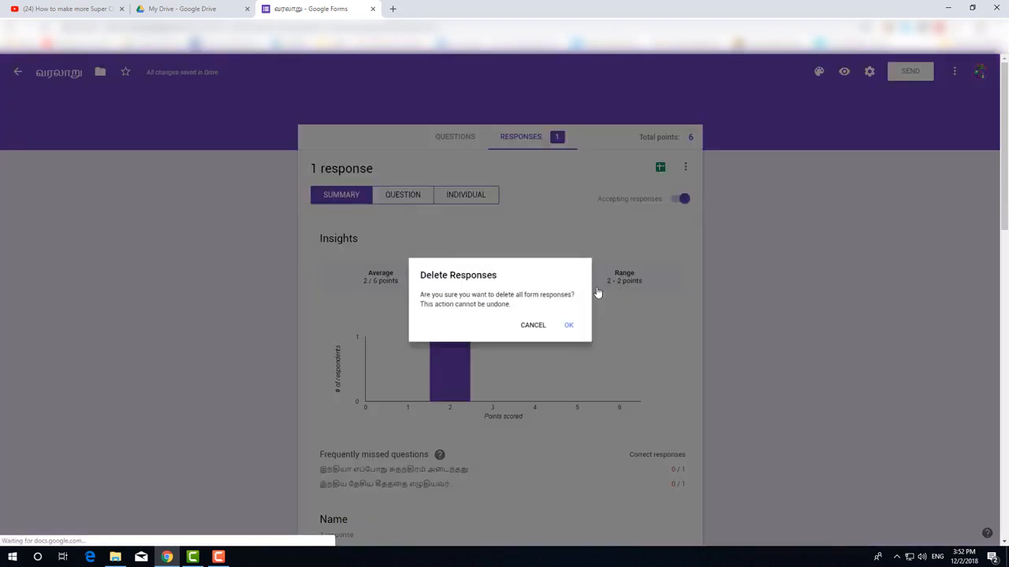
{"action": "left_click", "coordinate": [574, 325]}
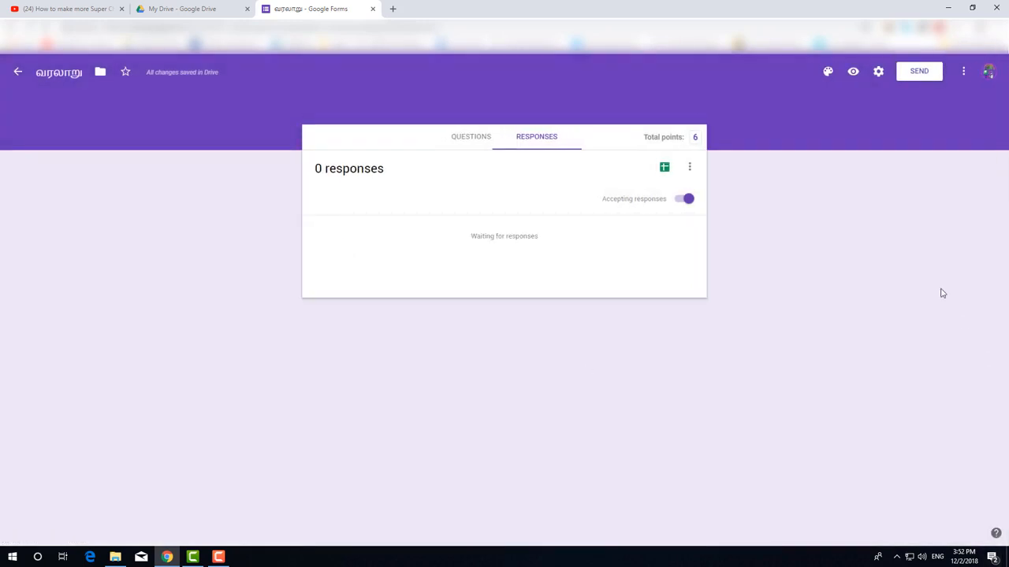
- Create a new spreadsheet named "வரலாறு (Responses)" as the destination for the form's responses
{"action": "left_click", "coordinate": [664, 169]}
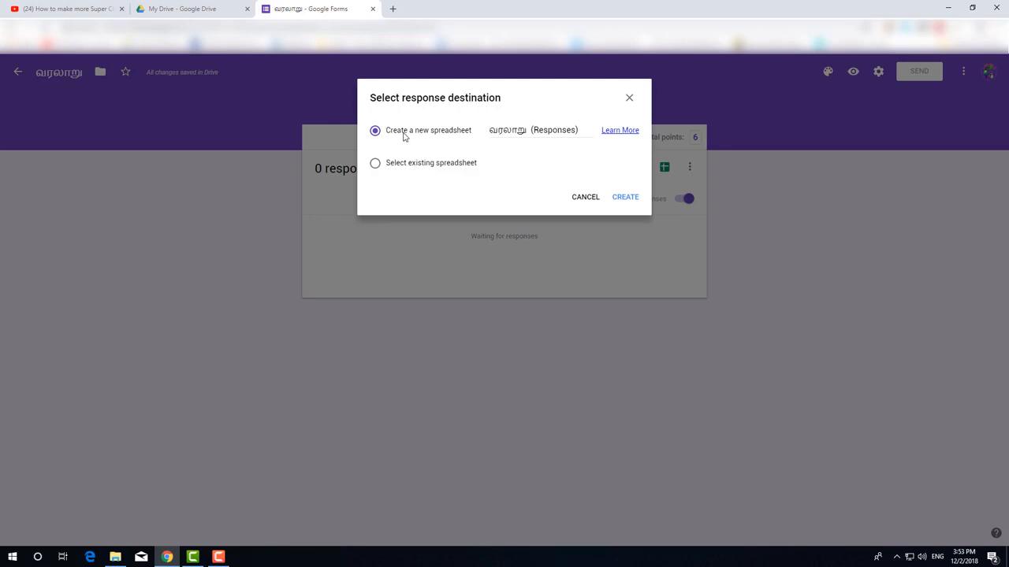
{"action": "left_click", "coordinate": [625, 198]}
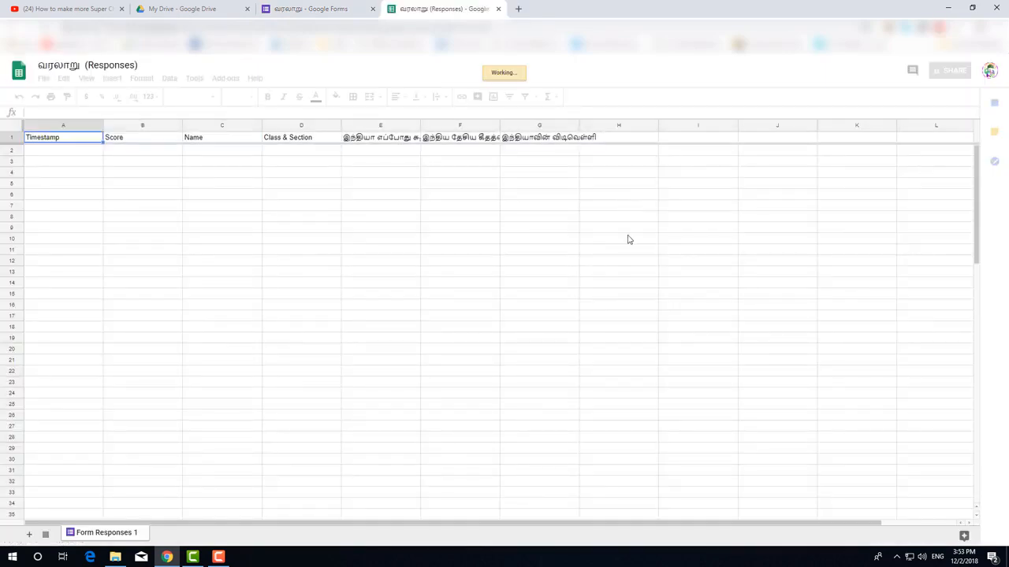
- Examine the column headers and the empty rows of the form's response spreadsheet, from the score to the quiz questions
{"action": "left_click", "coordinate": [131, 155]}
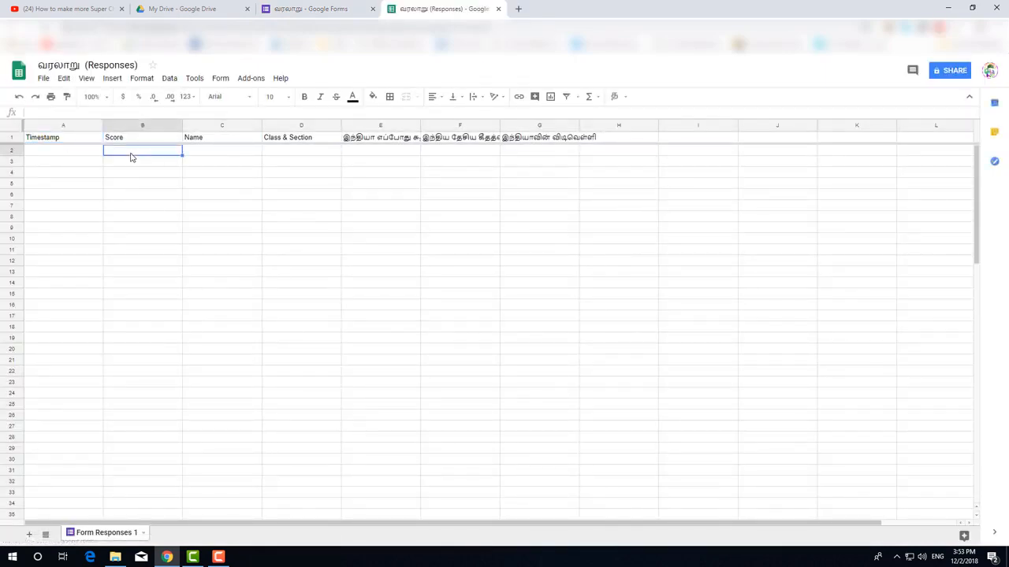
{"action": "left_click", "coordinate": [303, 151]}
{"action": "left_click", "coordinate": [391, 152]}
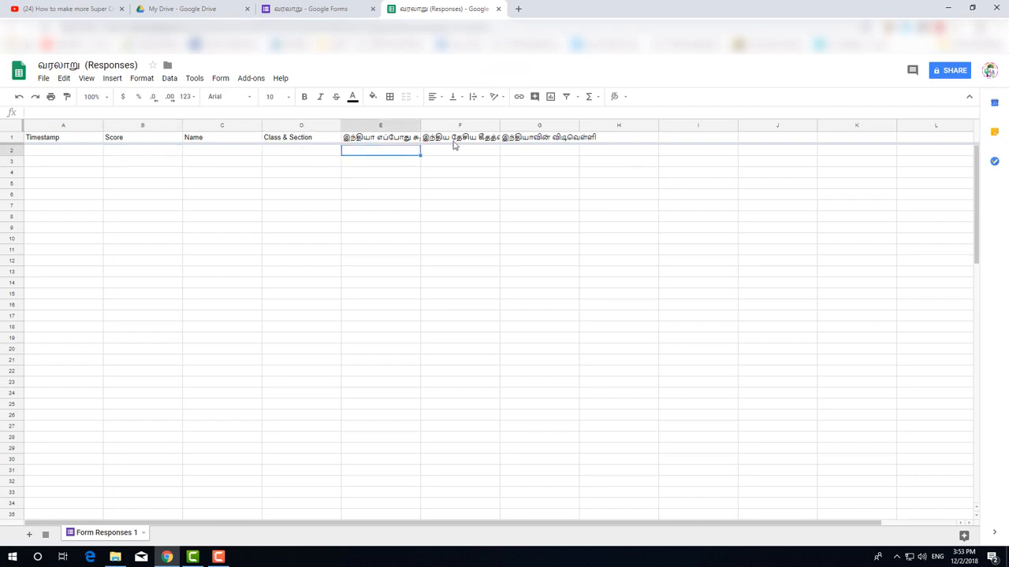
{"action": "left_click", "coordinate": [457, 140]}
{"action": "left_click", "coordinate": [354, 153]}
{"action": "left_click", "coordinate": [453, 150]}
{"action": "left_click", "coordinate": [513, 150]}
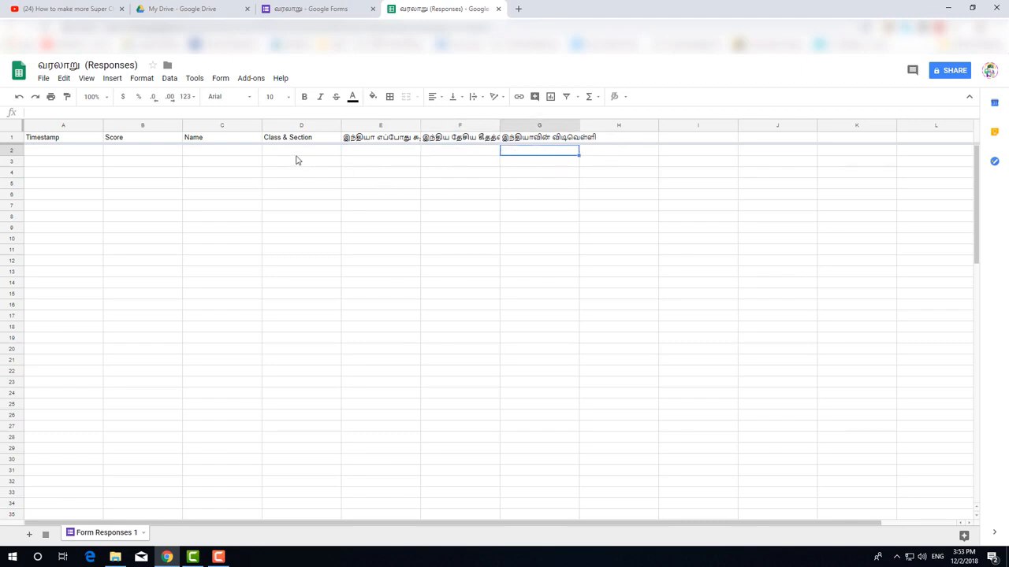
{"action": "scroll", "coordinate": [532, 293], "scroll_direction": "down", "scroll_amount": 12}
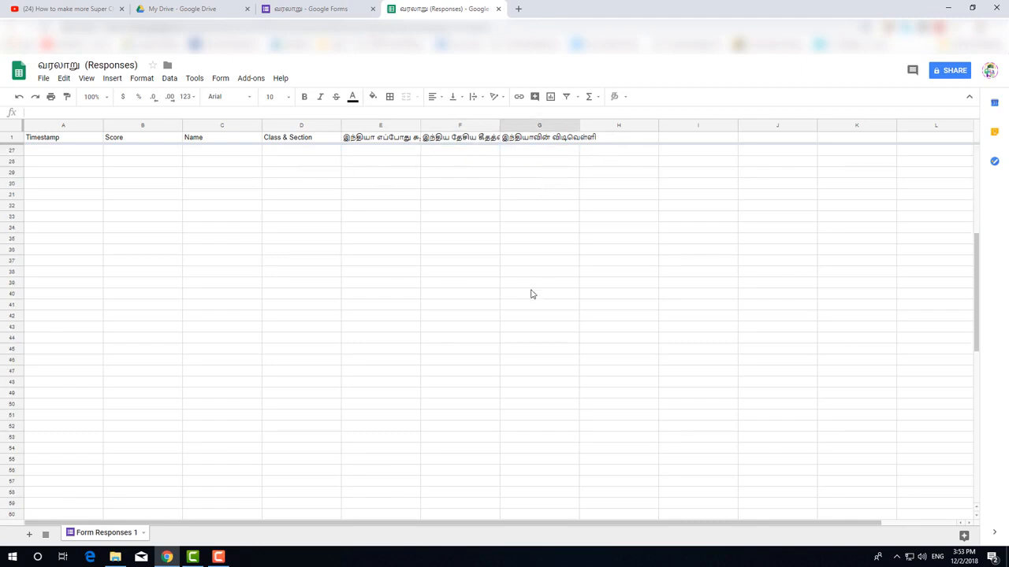
{"action": "scroll", "coordinate": [531, 293], "scroll_direction": "down", "scroll_amount": 3}
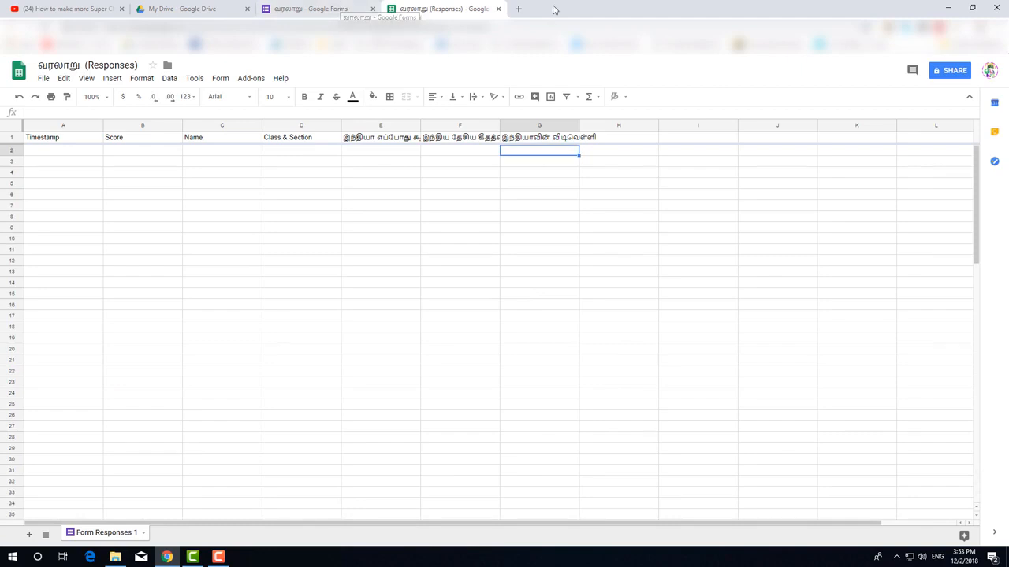
- Close the response spreadsheet to return to the form's questions, and open the options for sending the form by email
{"action": "left_click", "coordinate": [498, 8]}
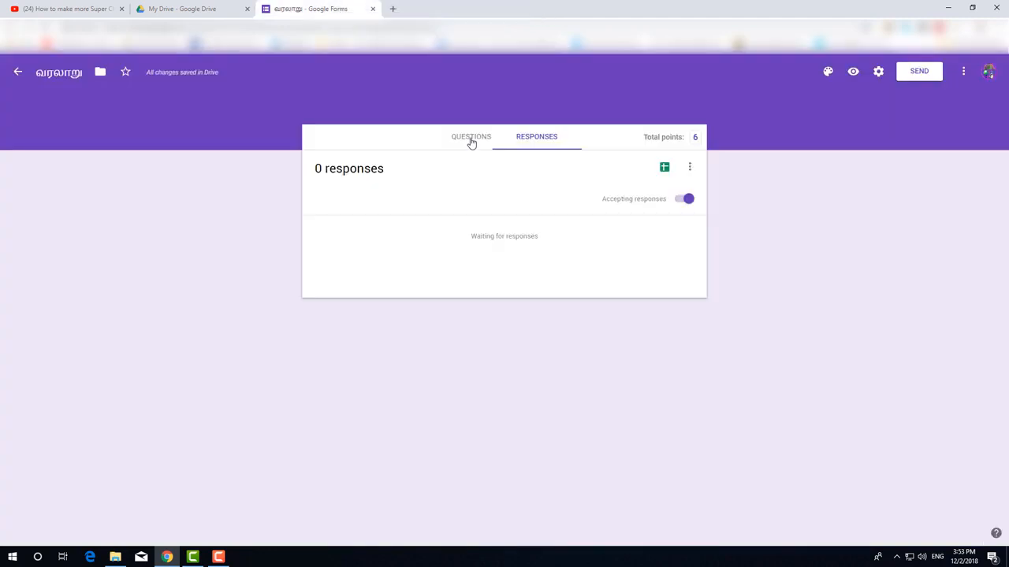
{"action": "left_click", "coordinate": [471, 139]}
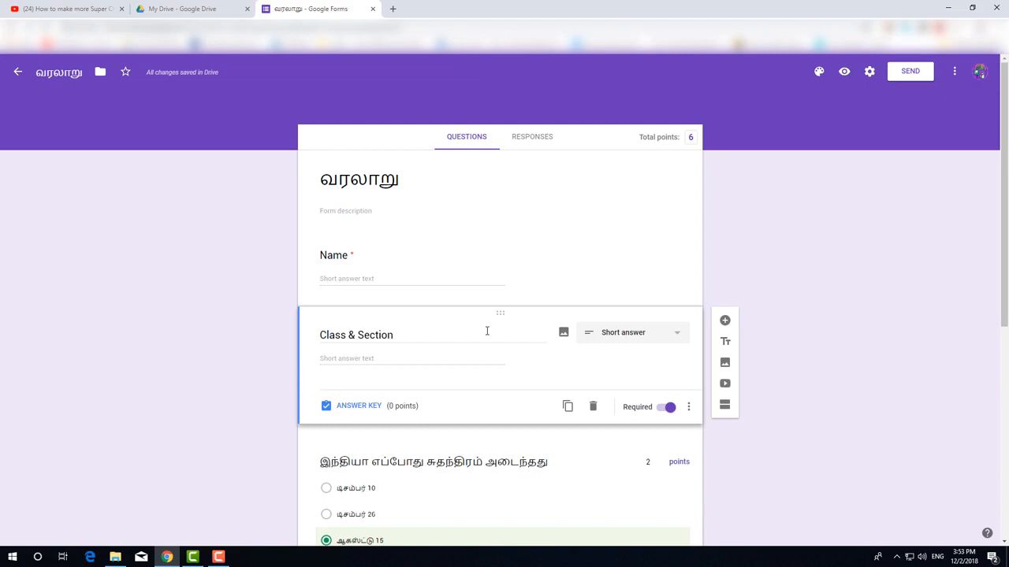
{"action": "left_click", "coordinate": [909, 71]}
{"action": "left_click", "coordinate": [404, 213]}
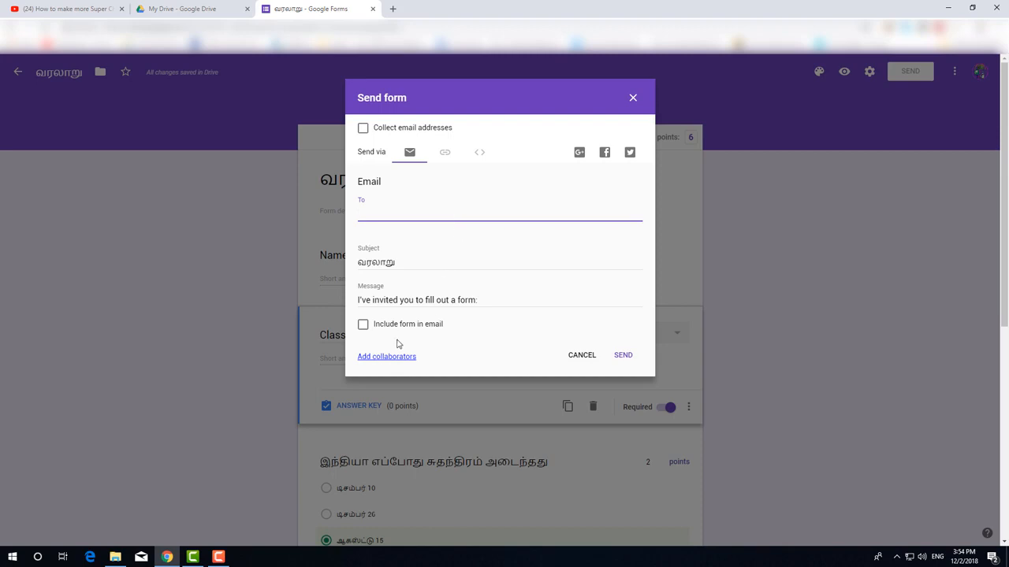
- Switch to sharing the form by link, shorten the URL and copy it
{"action": "left_click", "coordinate": [446, 156]}
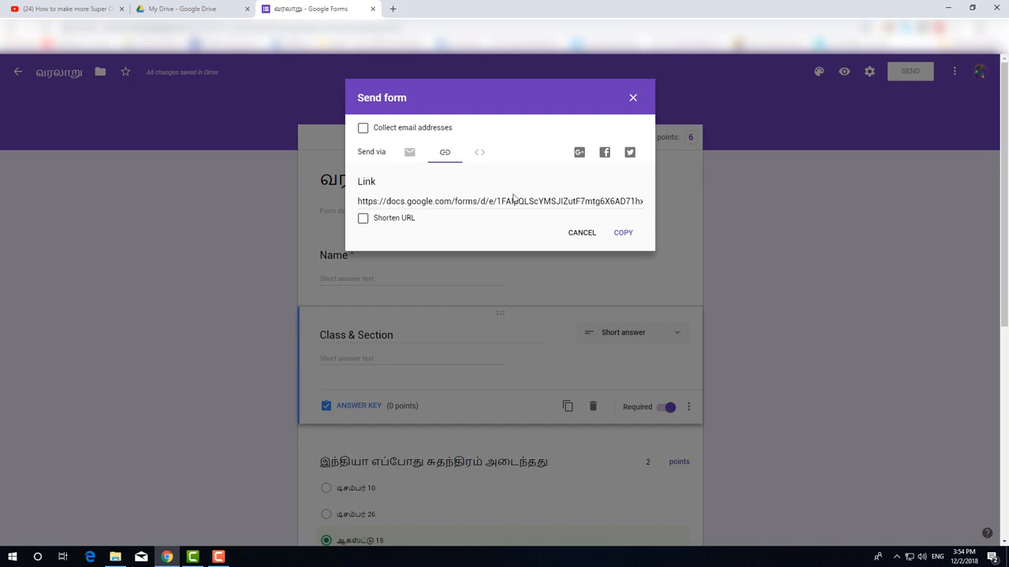
{"action": "left_click", "coordinate": [365, 221]}
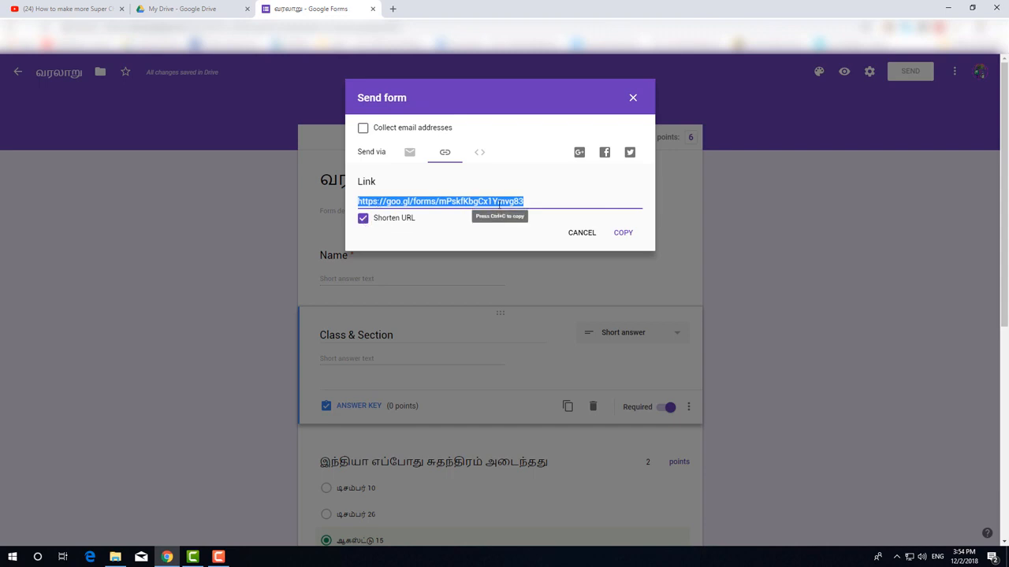
{"action": "left_click", "coordinate": [628, 234]}
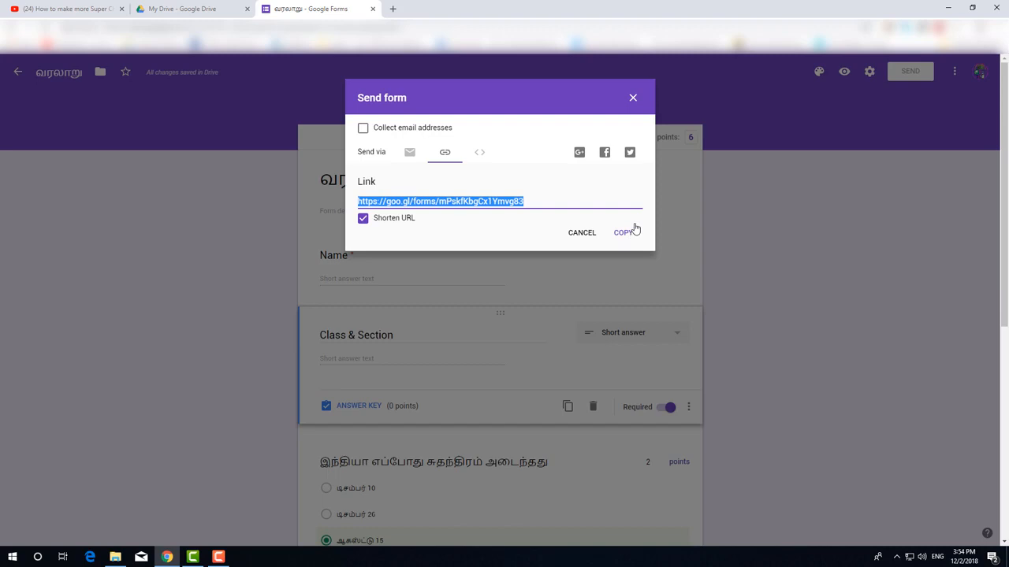
{"action": "left_click", "coordinate": [624, 233]}
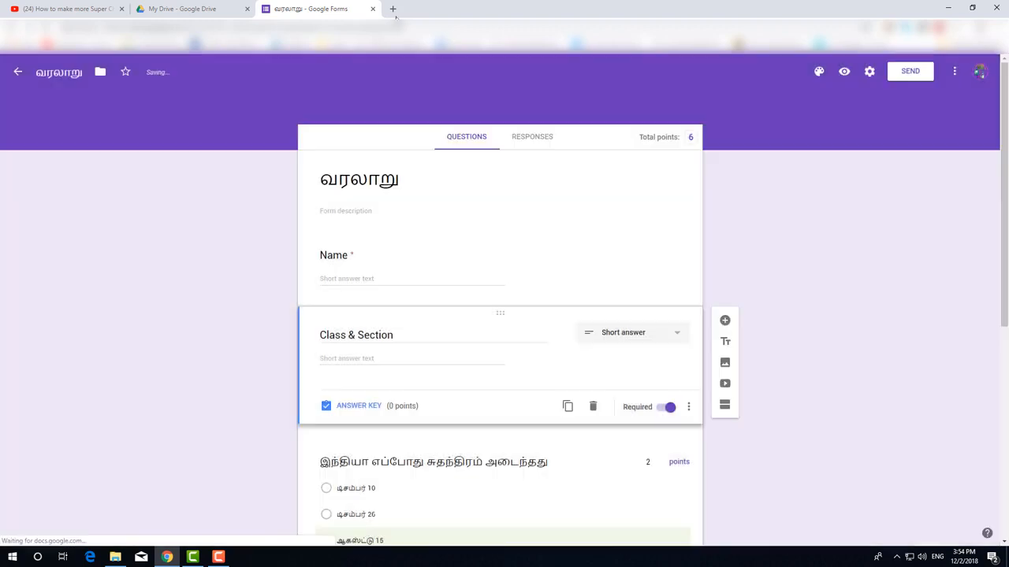
- Open Google Drive in a new browser tab and select the "வரலாறு (Responses)" spreadsheet among the quickly accessible files
{"action": "left_click", "coordinate": [392, 9]}
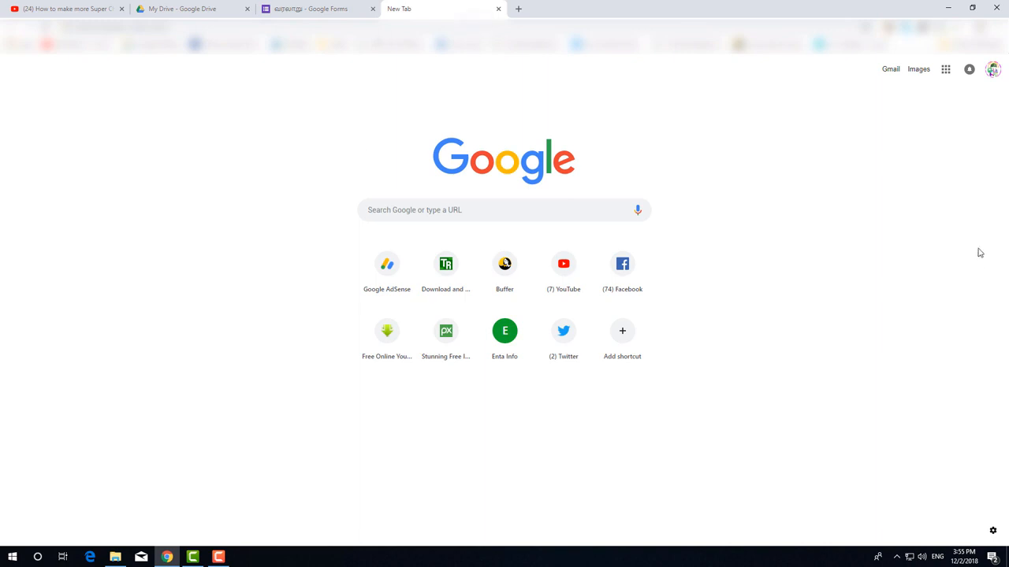
{"action": "left_click", "coordinate": [945, 70]}
{"action": "left_click", "coordinate": [743, 182]}
{"action": "left_click", "coordinate": [945, 70]}
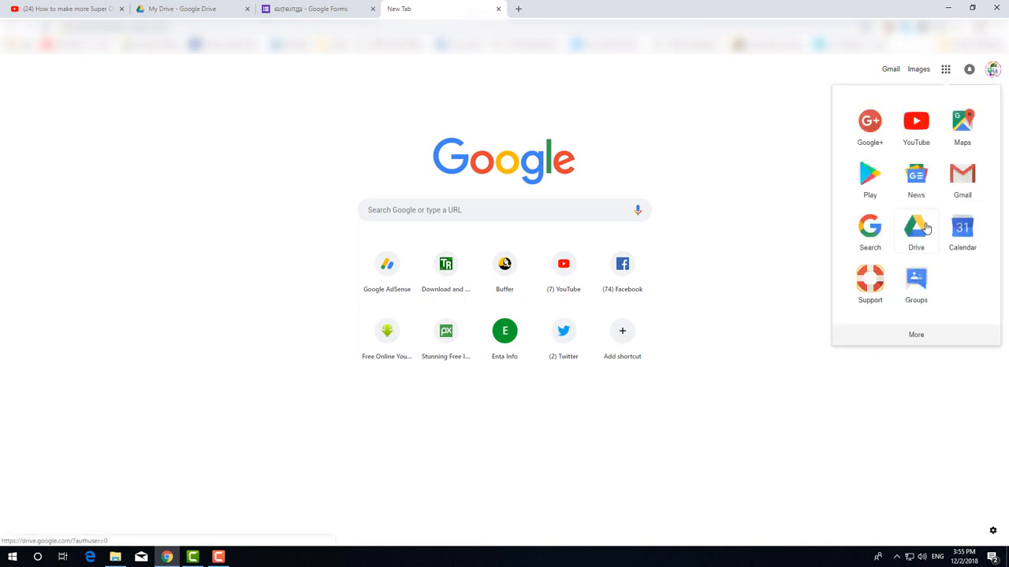
{"action": "left_click", "coordinate": [924, 229]}
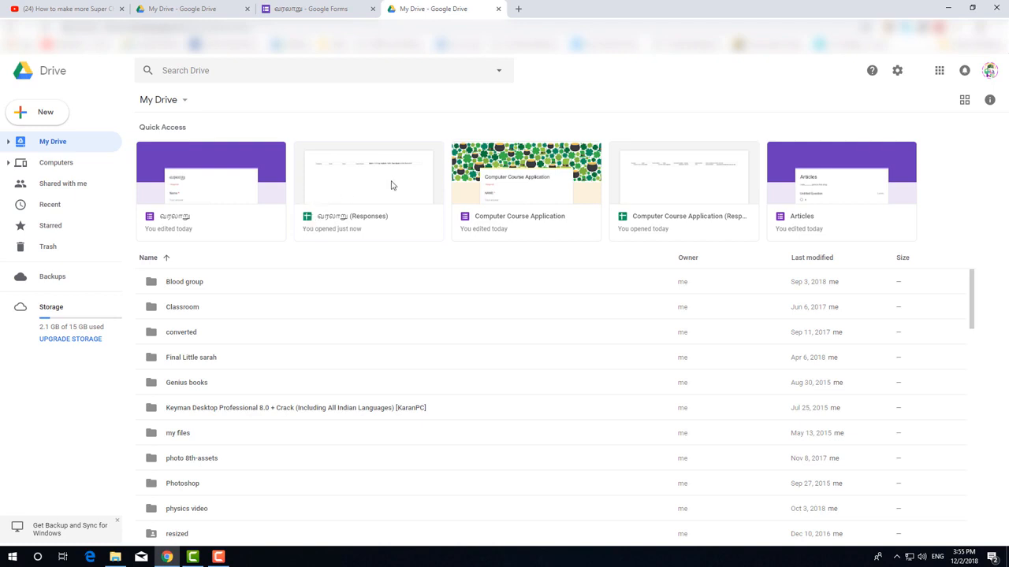
{"action": "left_click", "coordinate": [248, 193]}
{"action": "left_click", "coordinate": [350, 188]}
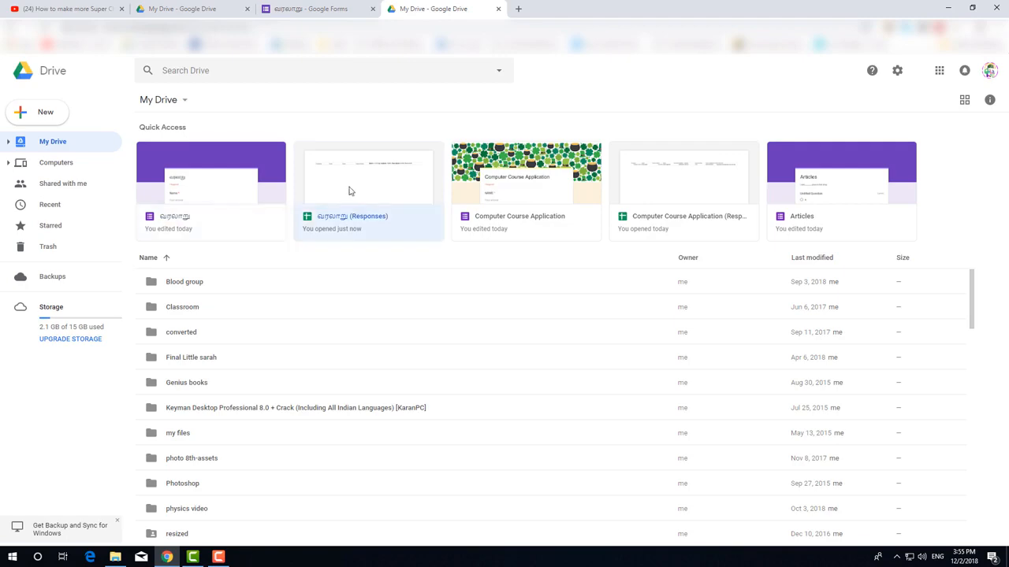